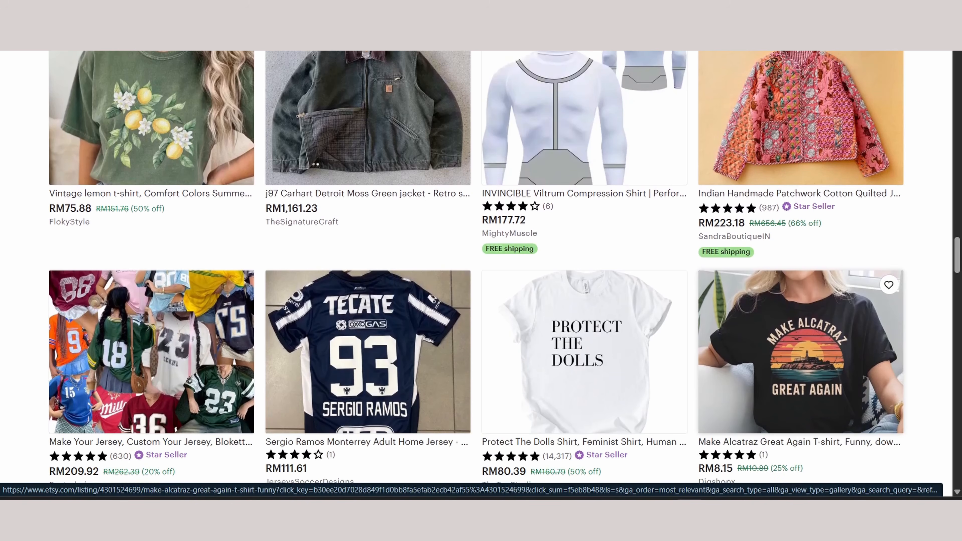
scroll(801, 352, down, 2)
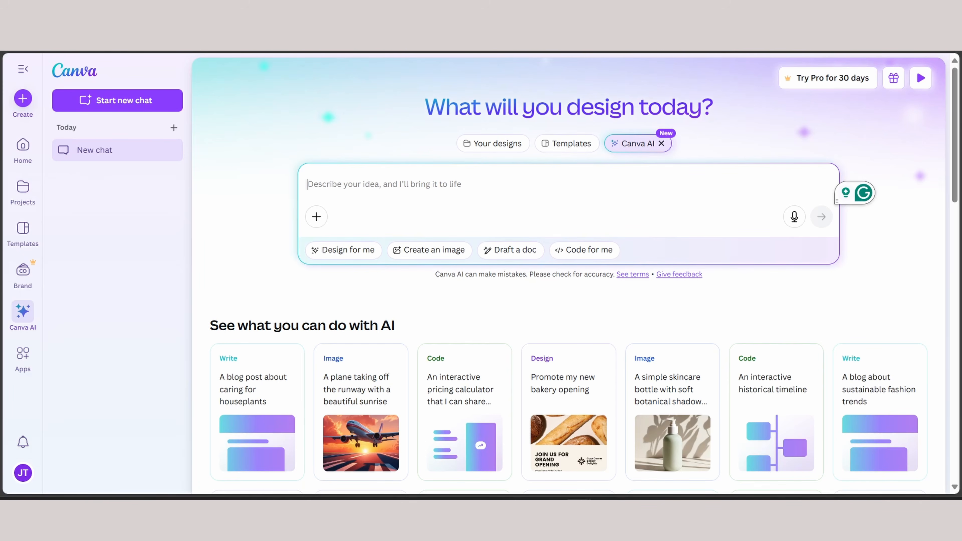
Ask Canva AI to "Create me a car logo Icon with the wordmark "Supercar""
text(Create me a car)
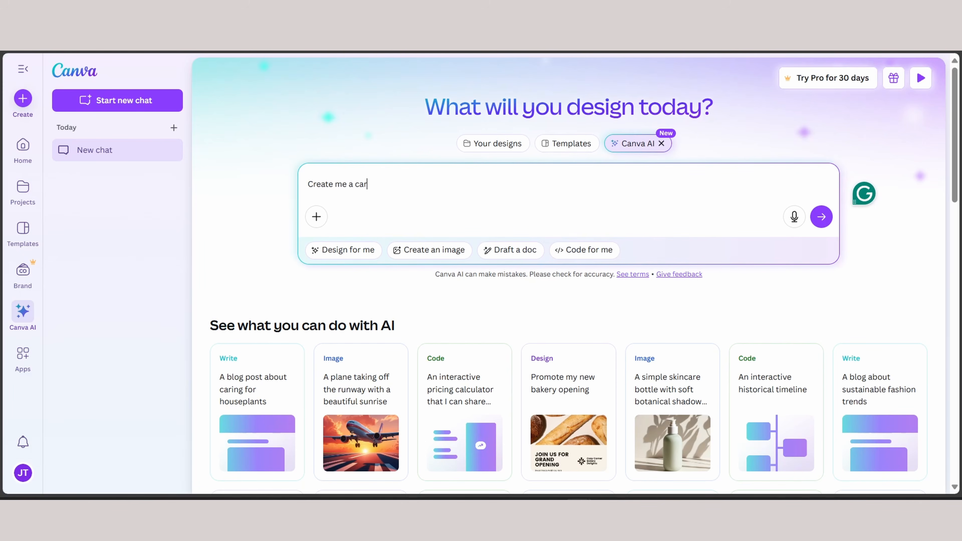
text( logo Icon with the wordmark)
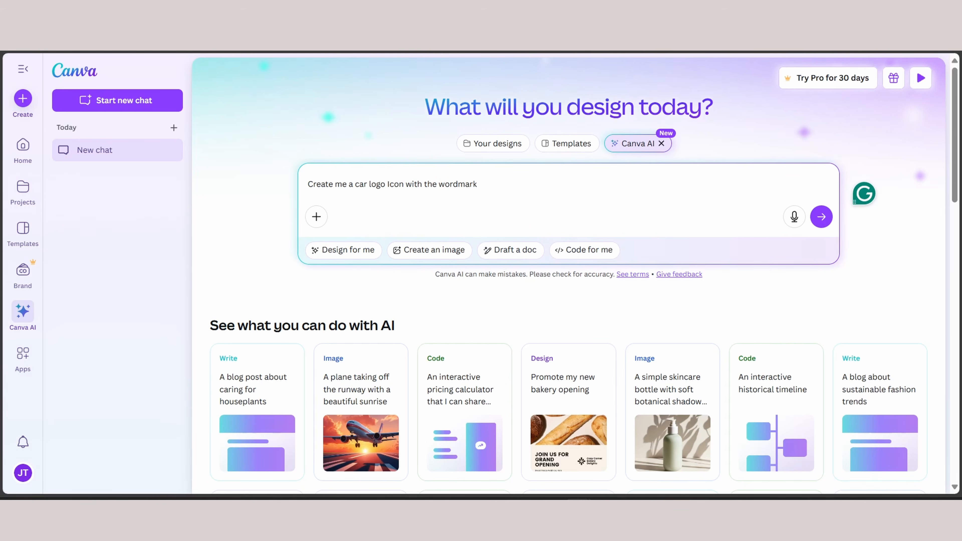
text( "Supercar")
key(Right)
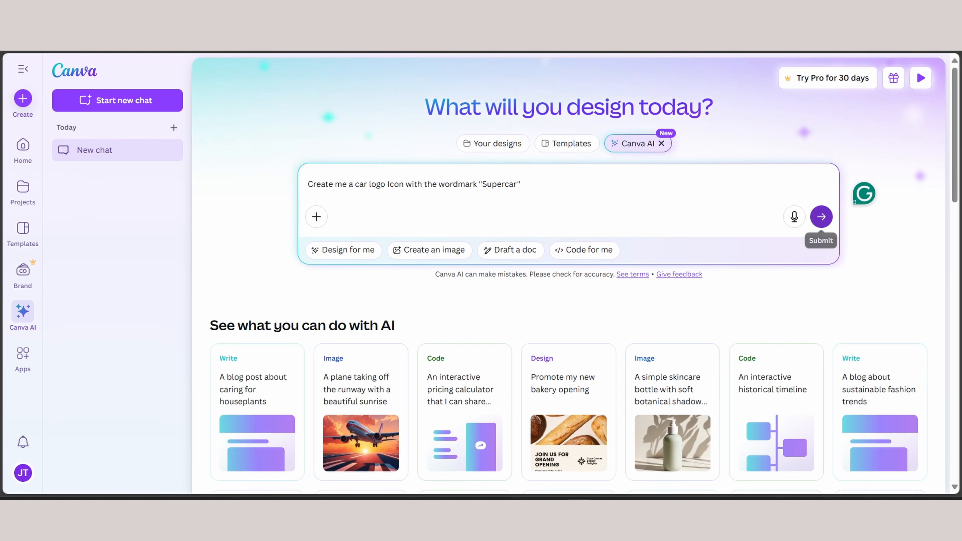
click(821, 216)
Browse the generated logos and open the red, black and white shield design with the SUPERCAR wordmark in the Canva editor
click(793, 282)
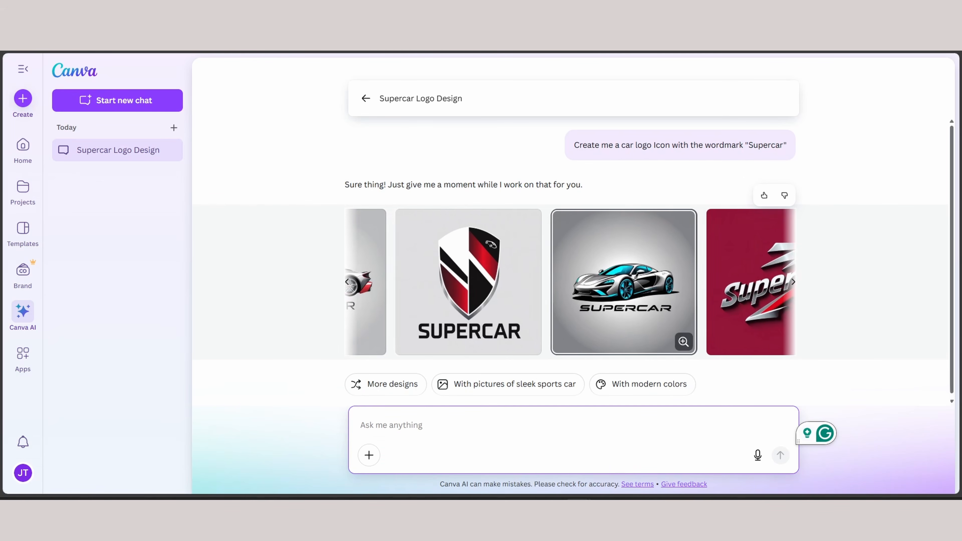
scroll(701, 283, left, 4)
scroll(701, 283, right, 2)
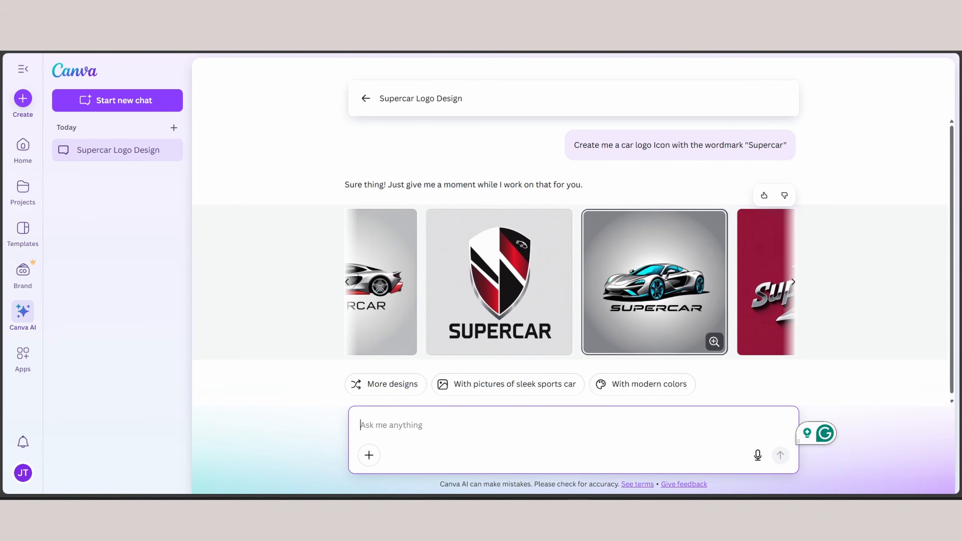
scroll(701, 282, left, 2)
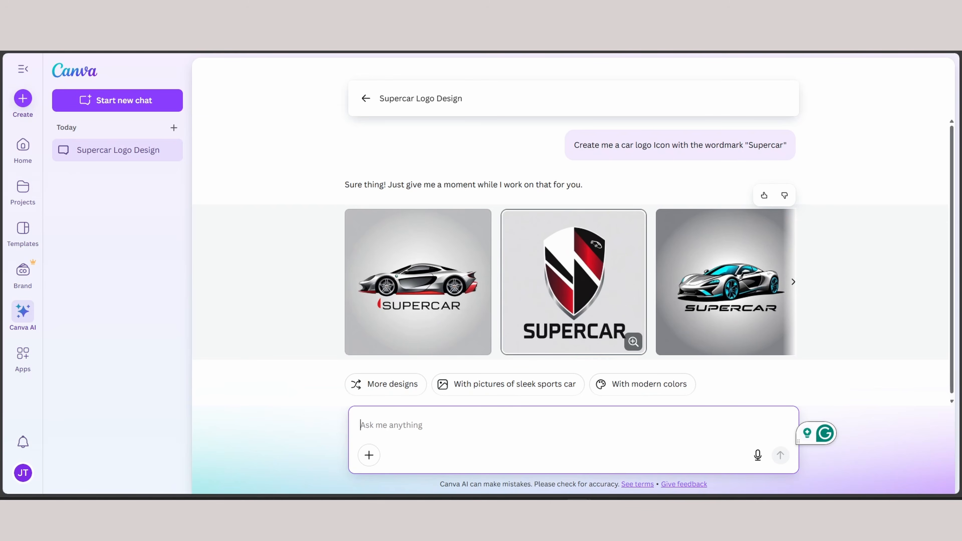
scroll(625, 282, right, 2)
scroll(606, 283, right, 1)
scroll(606, 282, left, 3)
click(574, 282)
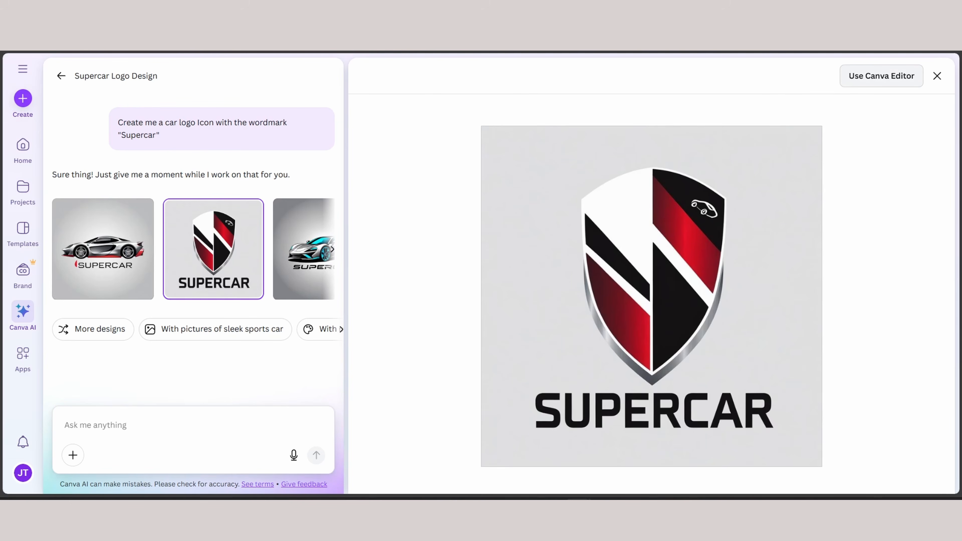
click(881, 75)
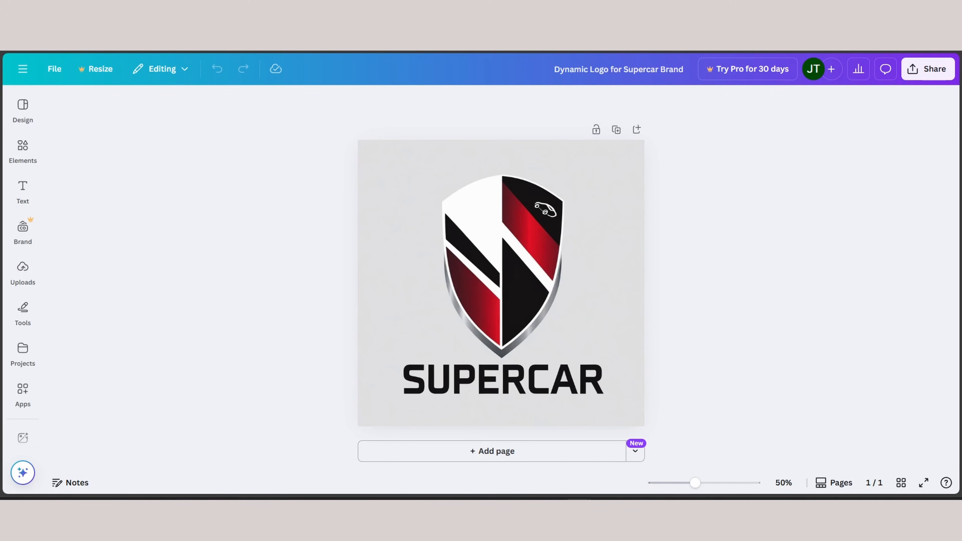
Download the Supercar logo as a PNG at size 1 (1,024 × 1,024 px)
click(54, 69)
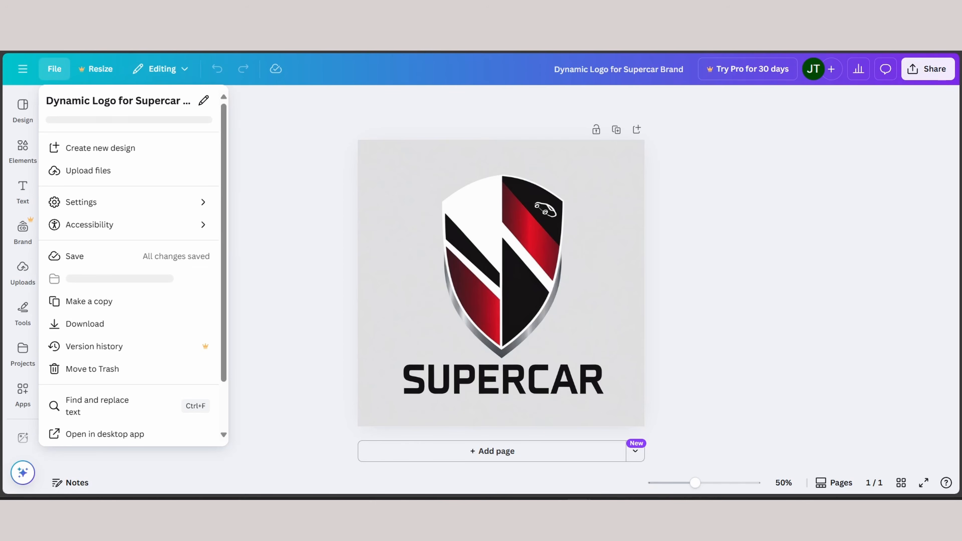
click(87, 324)
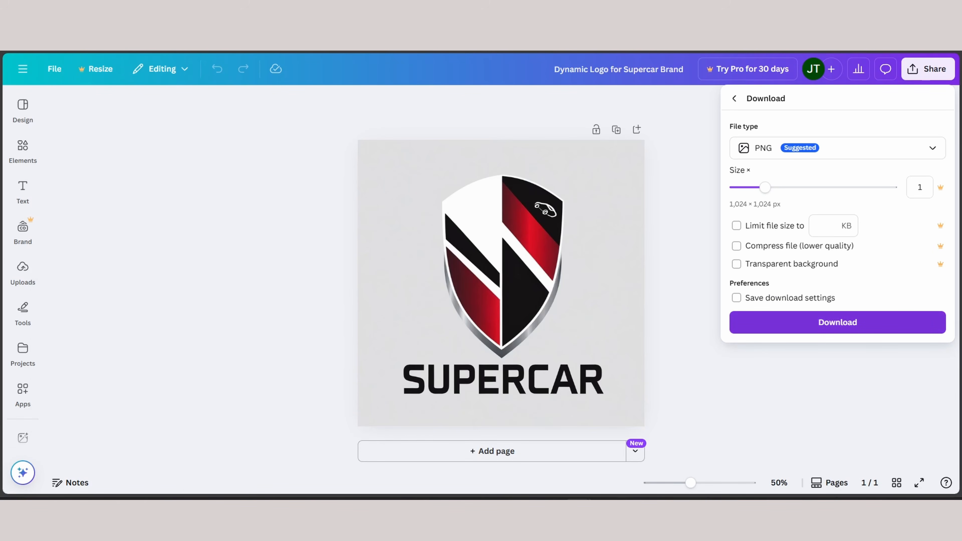
click(838, 323)
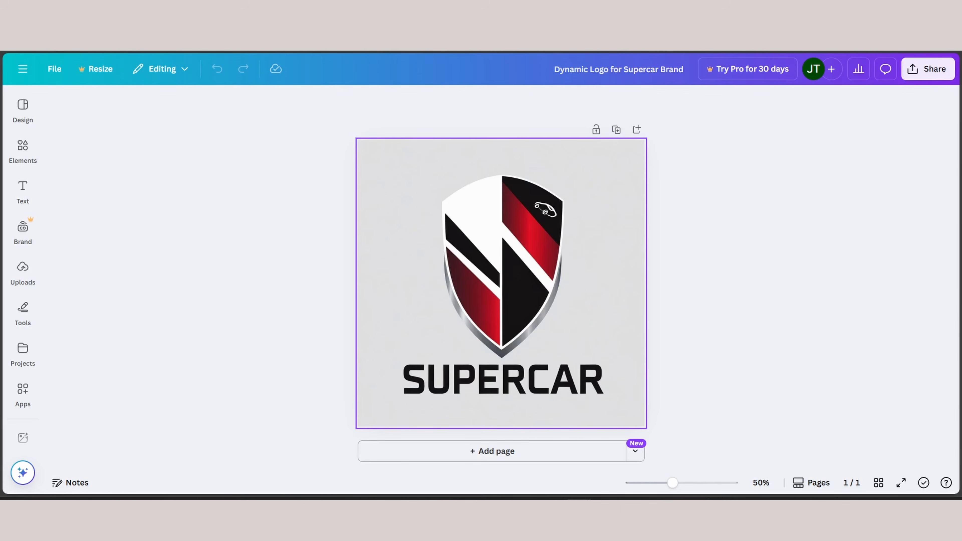
Try to remove the logo image's background with BG Remover
click(501, 284)
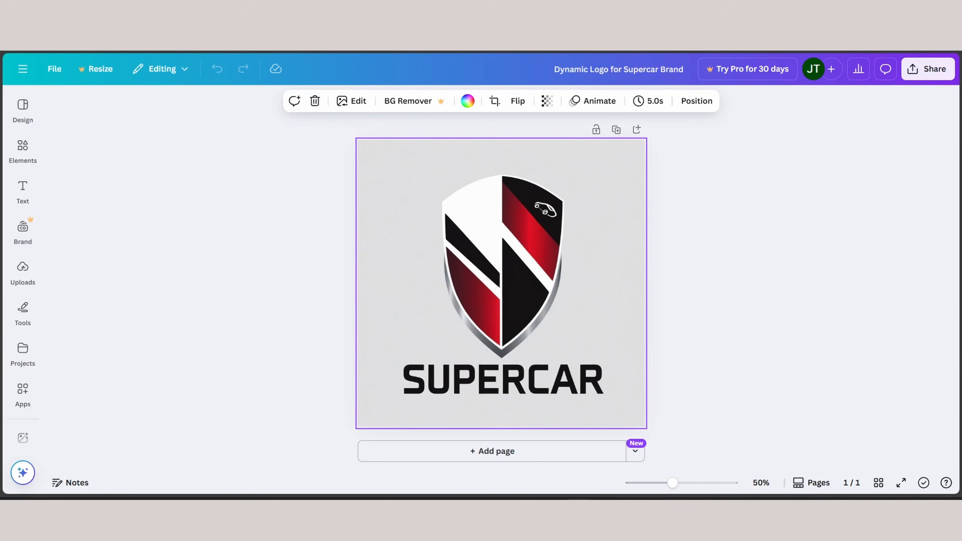
click(408, 101)
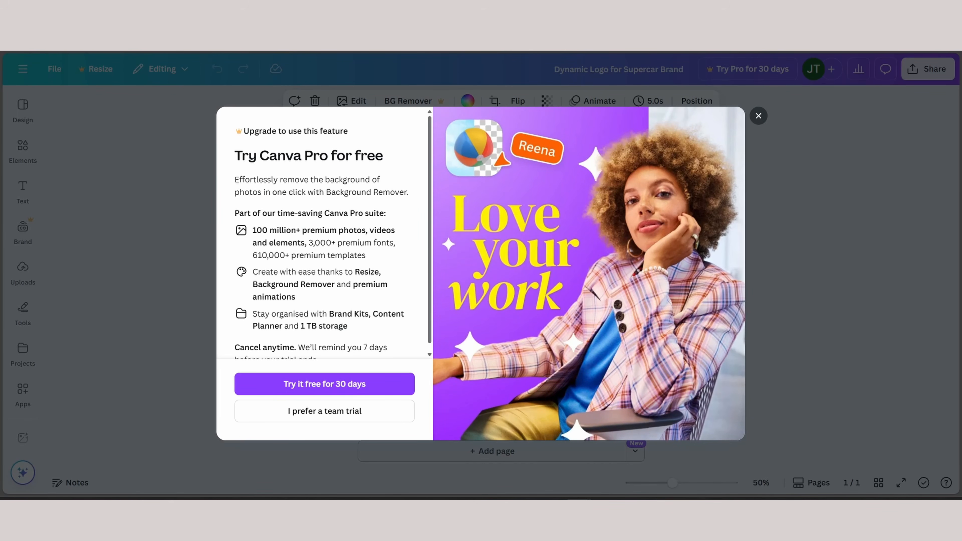
click(759, 115)
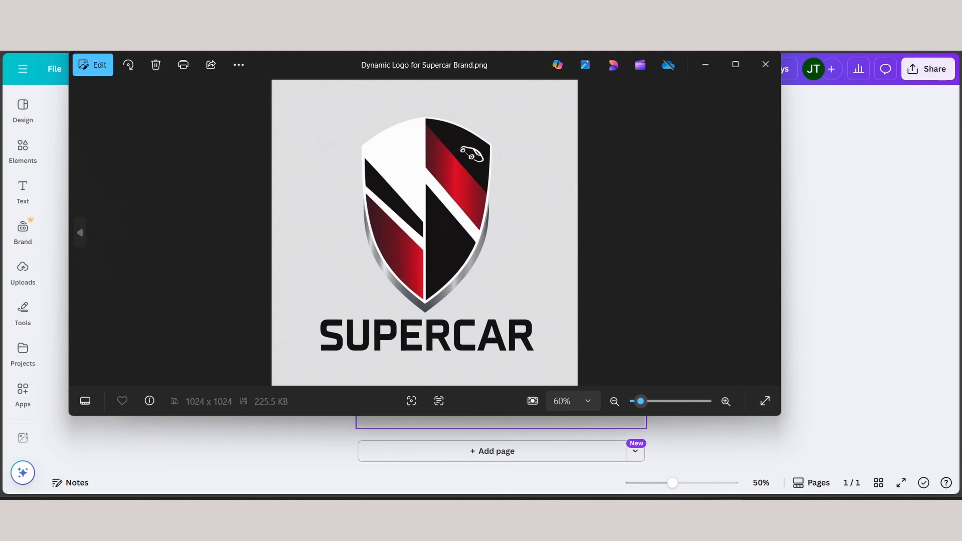
Edit Dynamic Logo for Supercar Brand.png in the Photos app and remove the image's background
drag(303, 65, 331, 74)
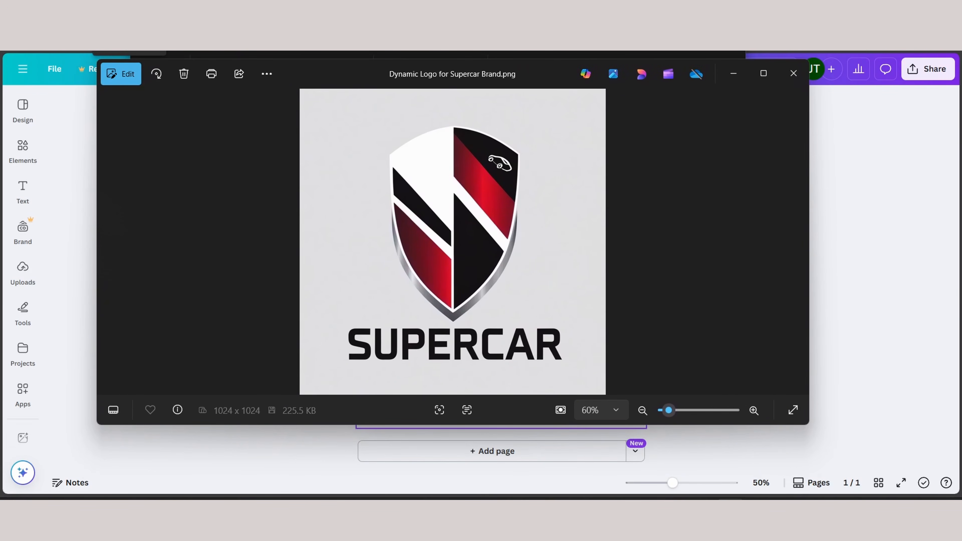
click(121, 73)
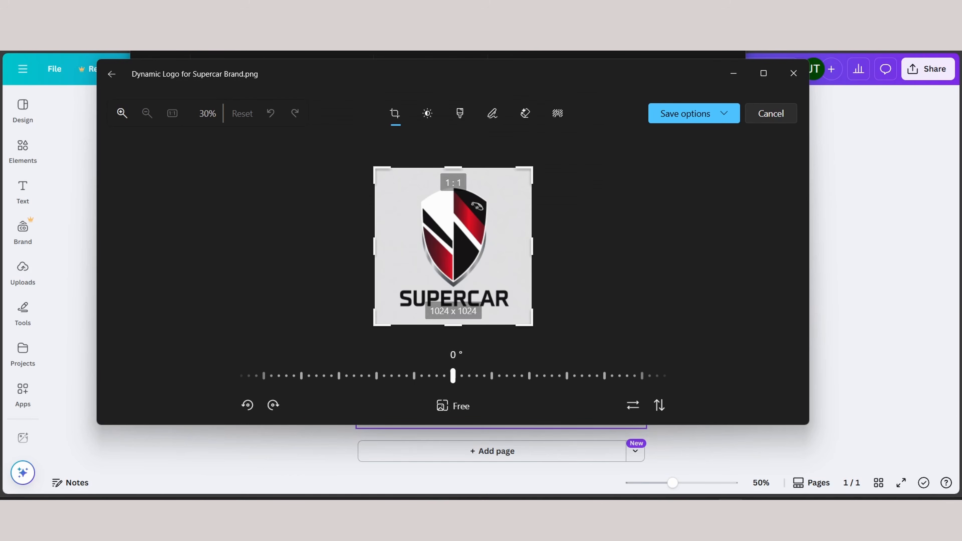
click(557, 114)
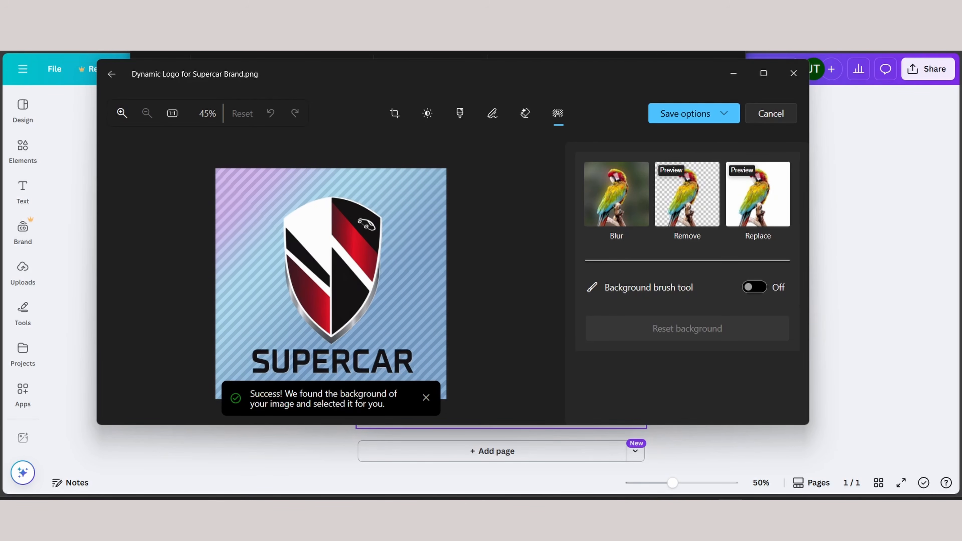
scroll(447, 249, up, 1)
drag(471, 79, 472, 54)
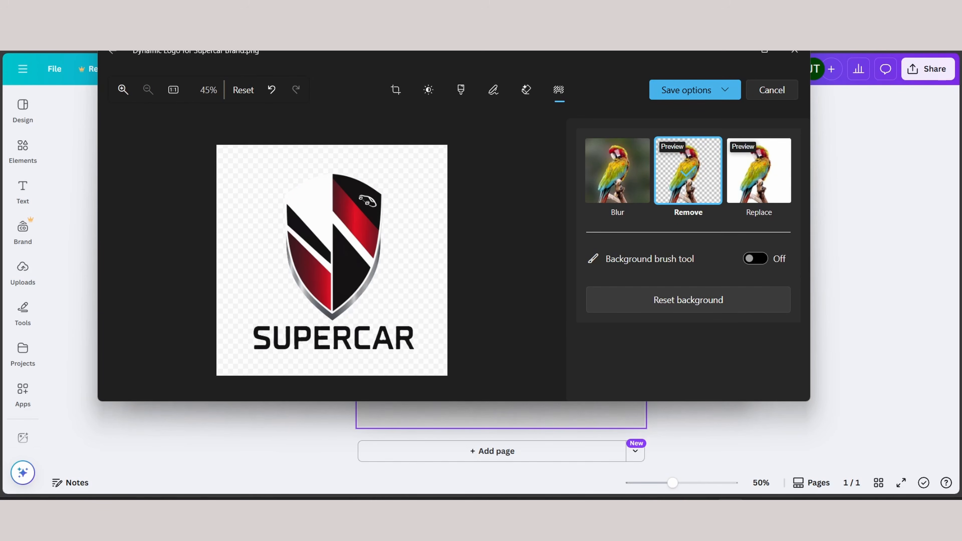
Save the logo without its background as a copy of the original file
click(695, 90)
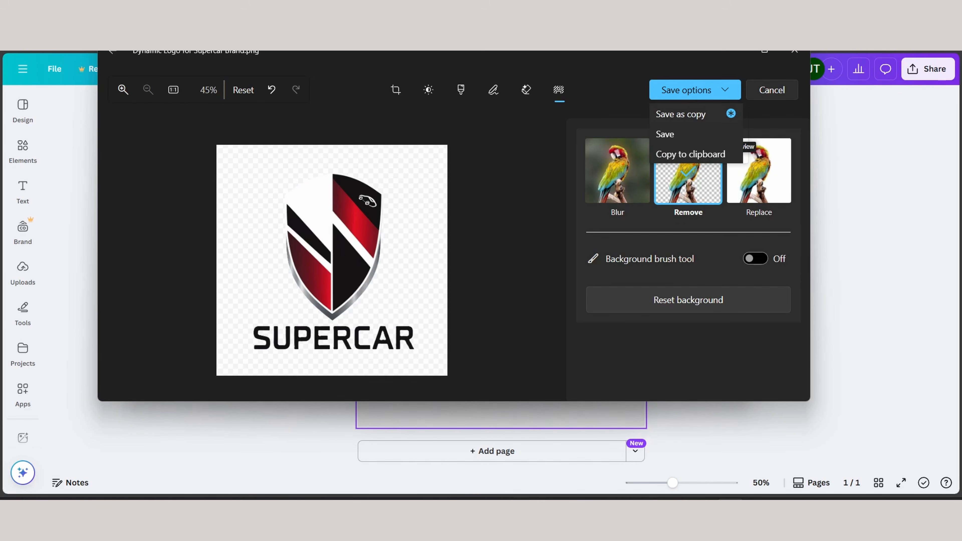
mouse_move(731, 113)
click(682, 114)
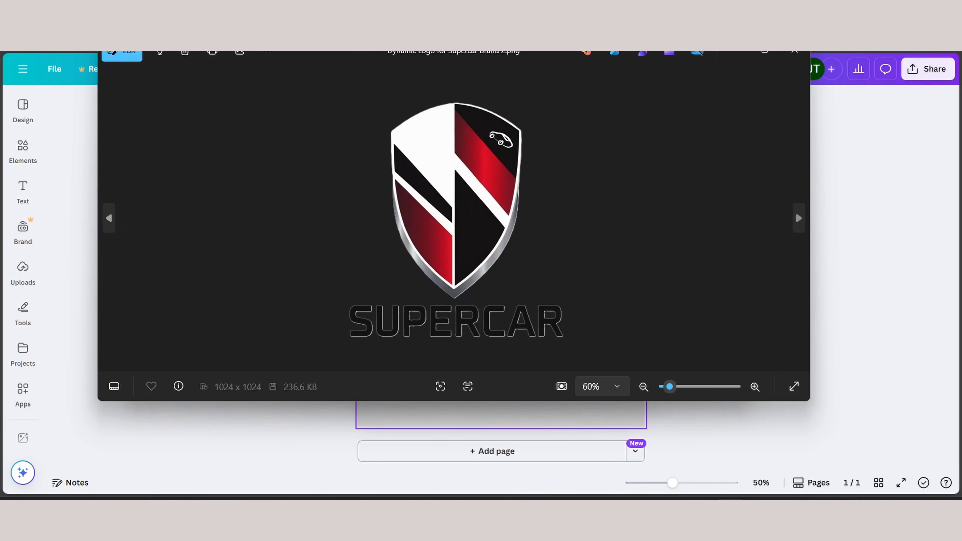
Switch to the Printify website, sign up, and answer that you are new to selling online and want to start
scroll(795, 212, up, 3)
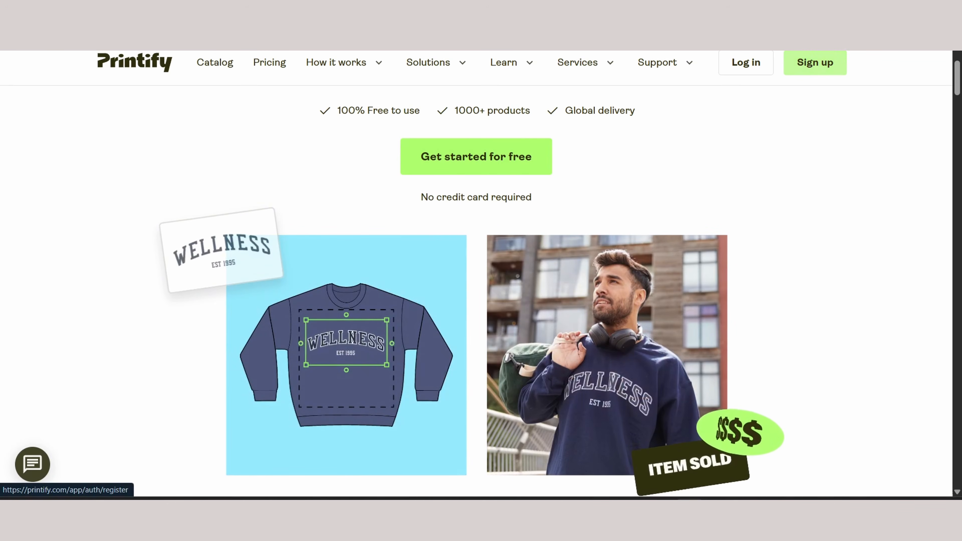
click(815, 63)
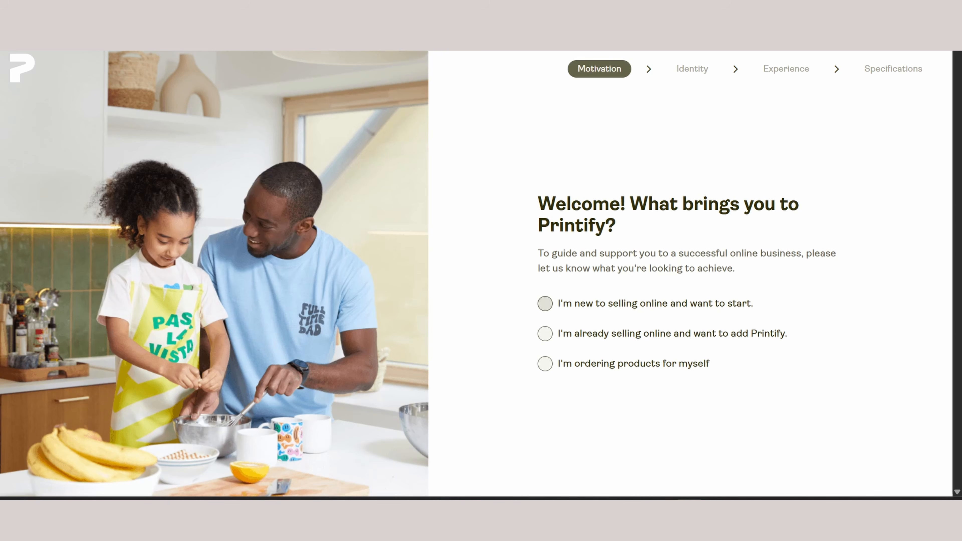
click(544, 304)
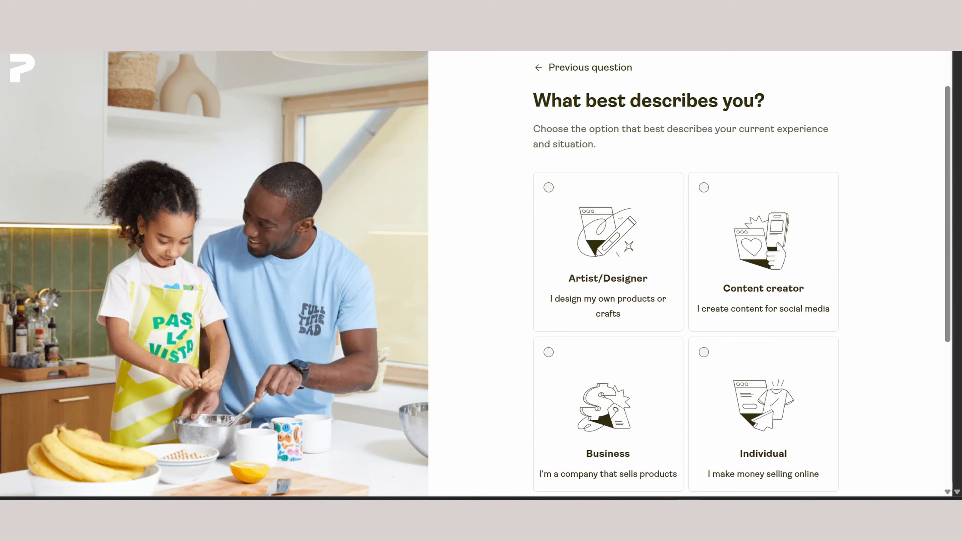
Identify as a Business in the onboarding questions and state the experience as just starting out
scroll(685, 273, down, 1)
scroll(685, 273, up, 1)
scroll(685, 273, down, 1)
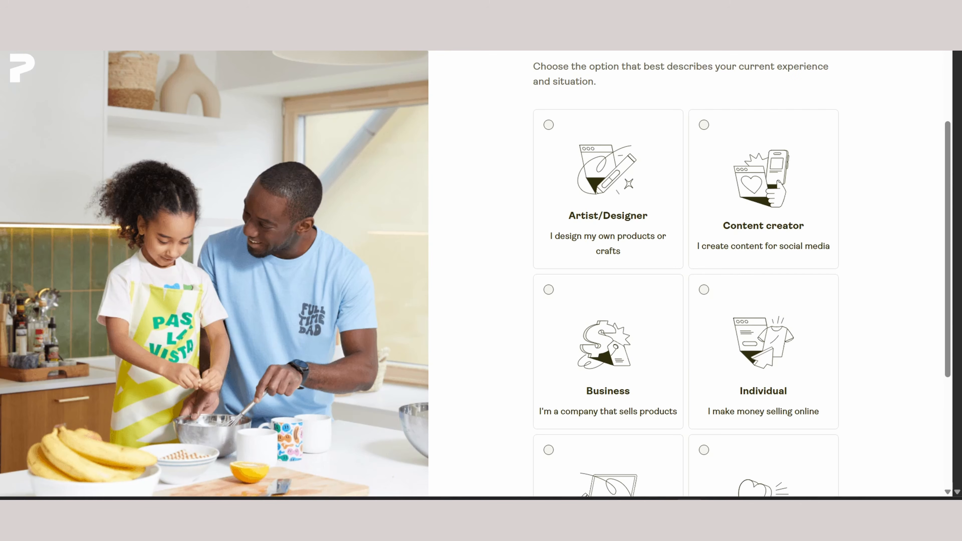
scroll(686, 273, down, 1)
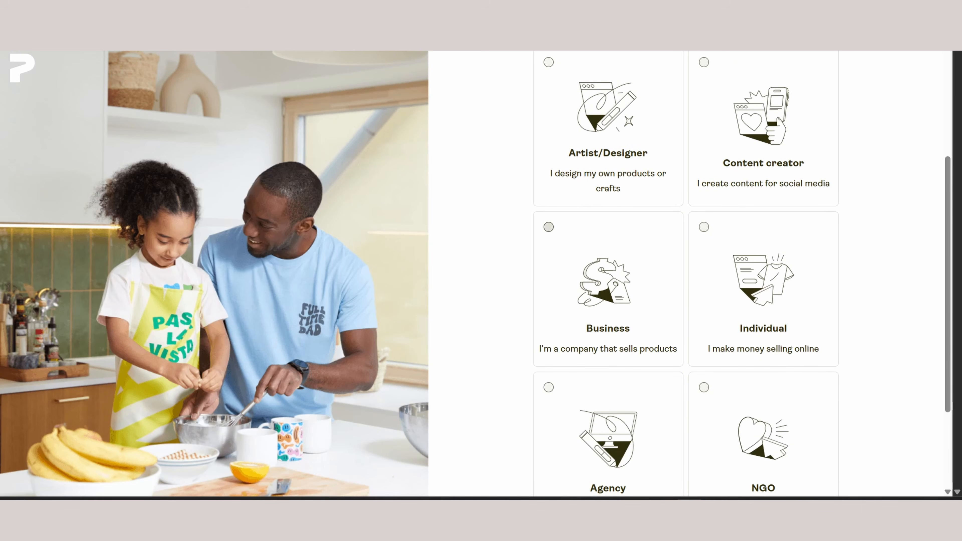
click(549, 227)
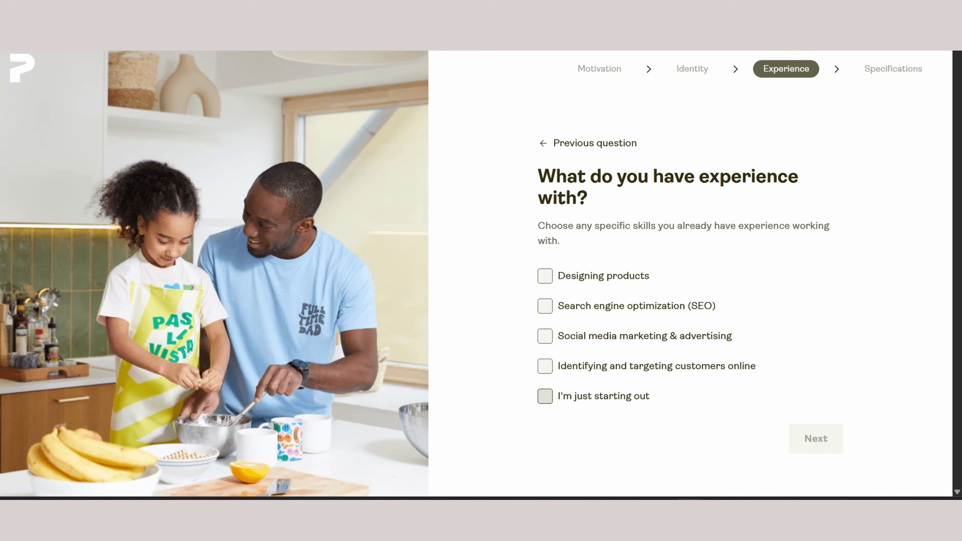
click(545, 396)
click(816, 439)
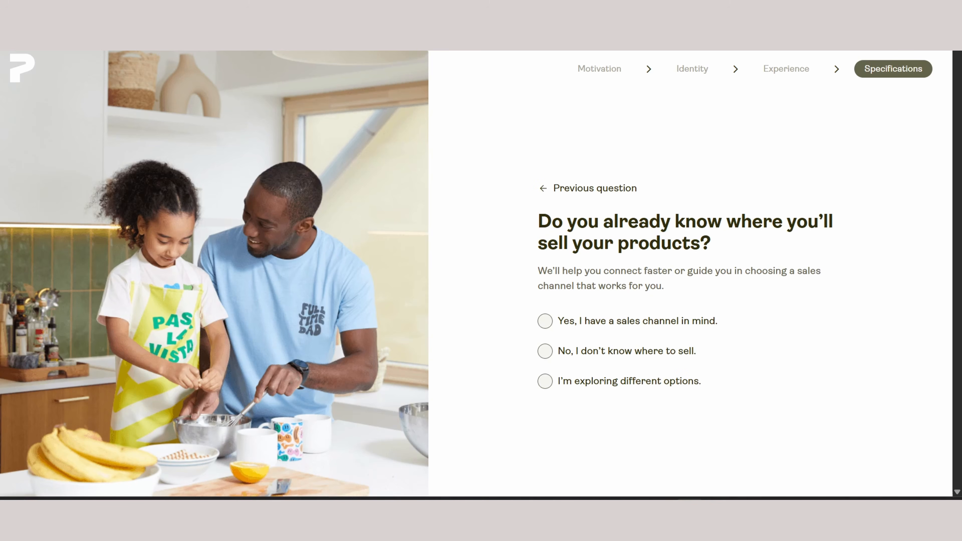
State that a sales channel is already in mind, choose Etsy, and opt to sell globally
click(544, 321)
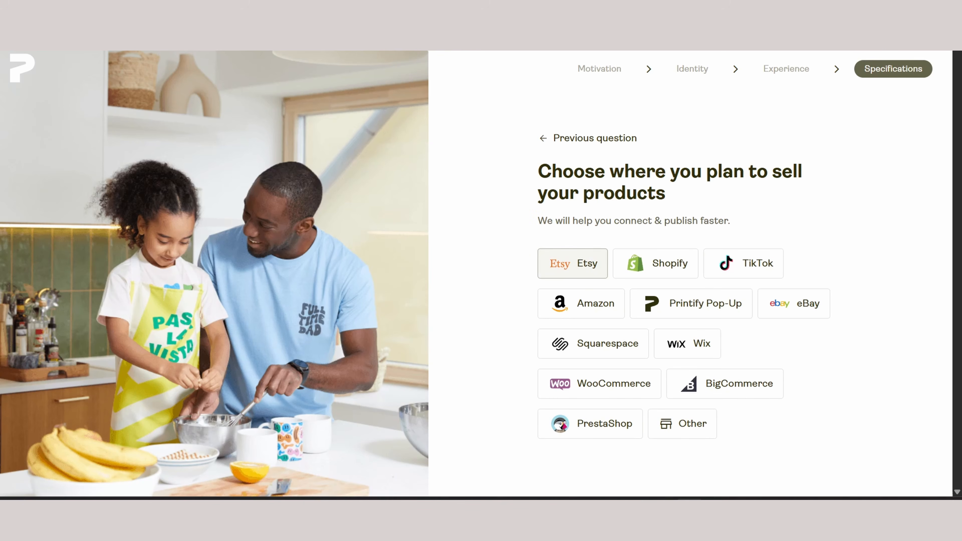
click(572, 263)
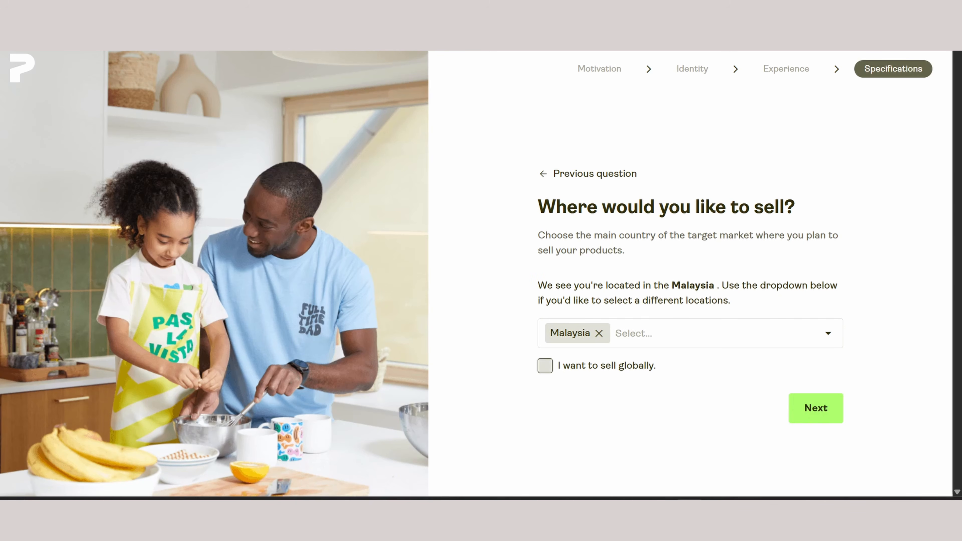
click(545, 366)
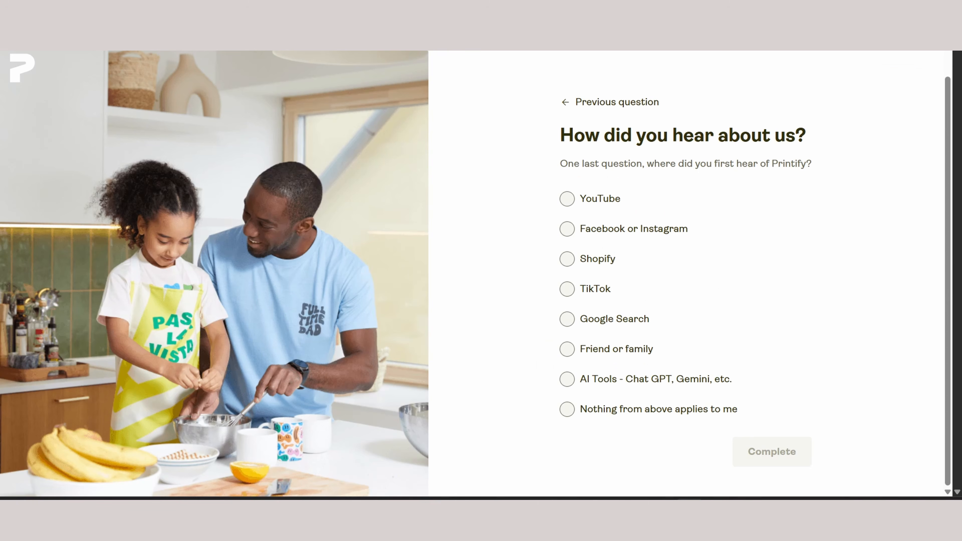
scroll(686, 273, up, 1)
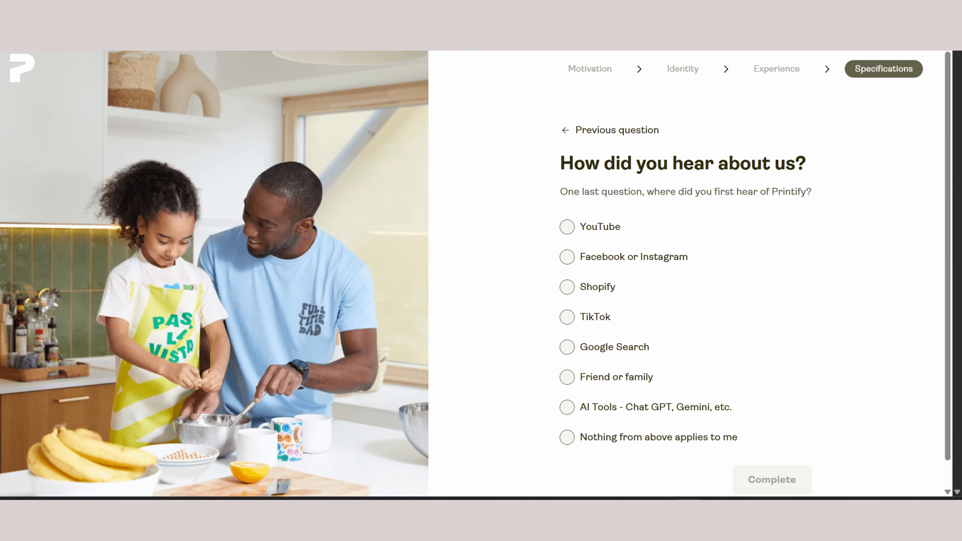
Give YouTube as the place where Printify was first heard of and complete the onboarding questions
scroll(756, 273, down, 1)
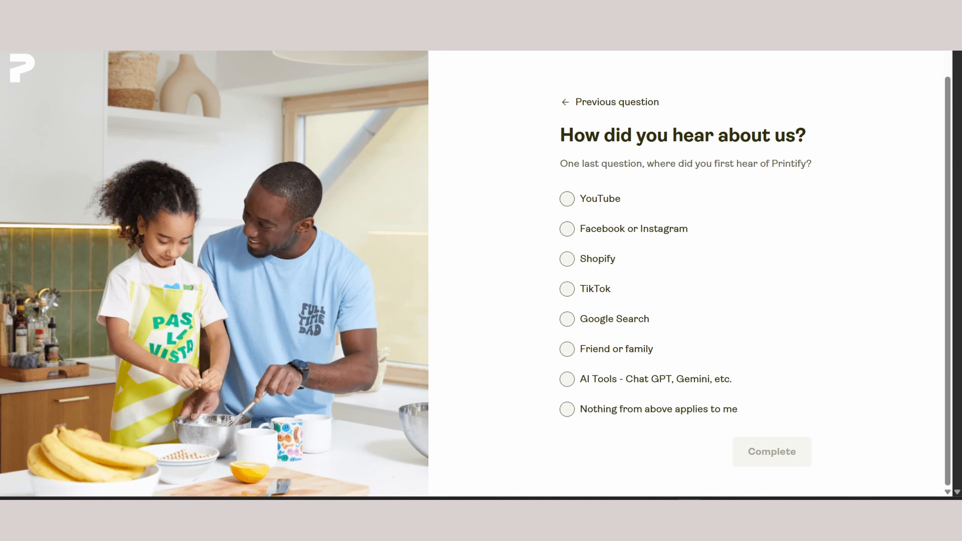
click(567, 199)
click(772, 452)
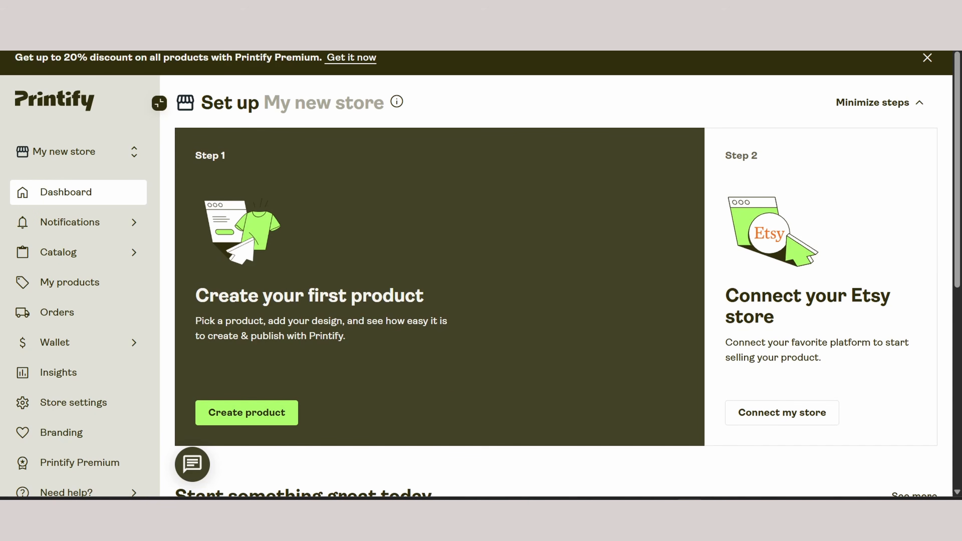
Start creating the first product and choose the Clothing & Apparel collection
click(246, 412)
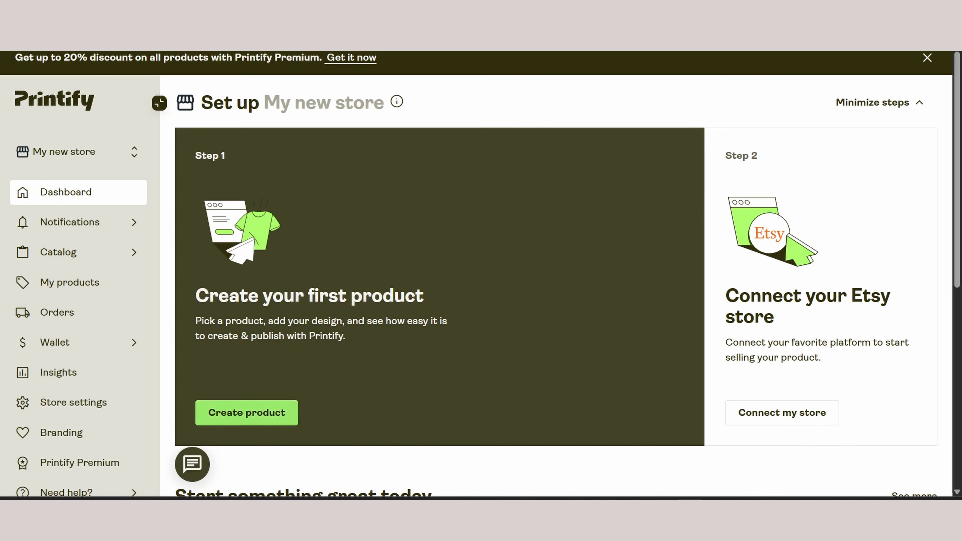
scroll(472, 303, right, 10)
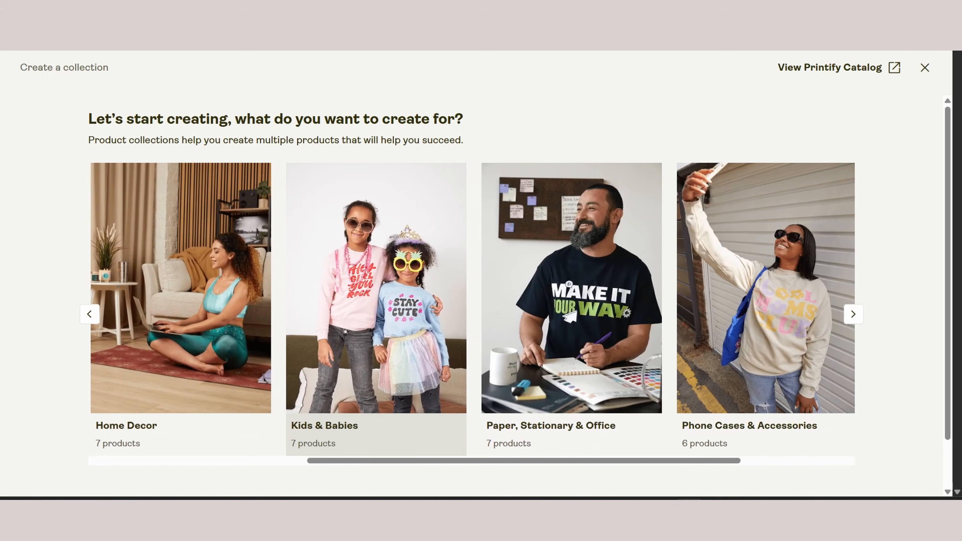
scroll(568, 303, left, 10)
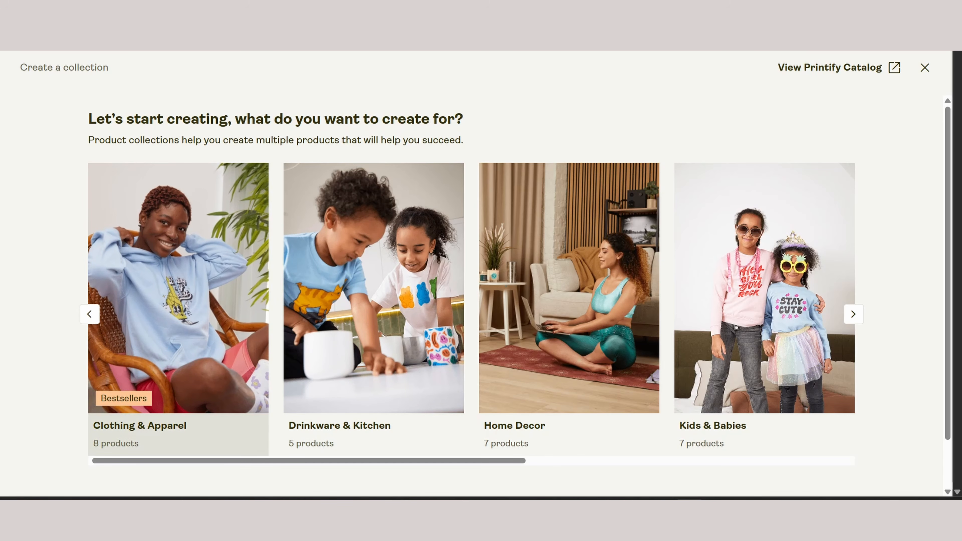
click(178, 292)
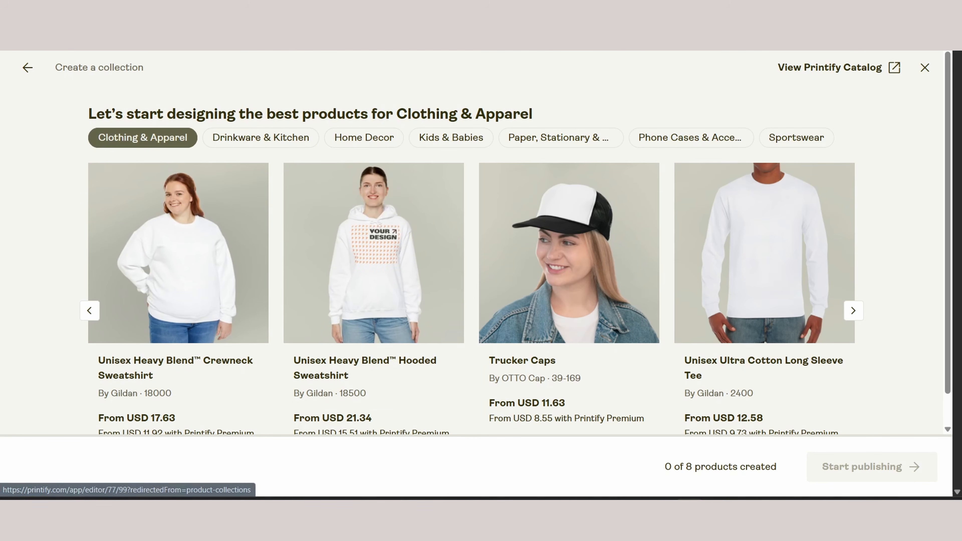
Browse the clothing products and open the Unisex Heavy Blend Hooded Sweatshirt by Gildan for designing
scroll(373, 280, down, 2)
click(853, 277)
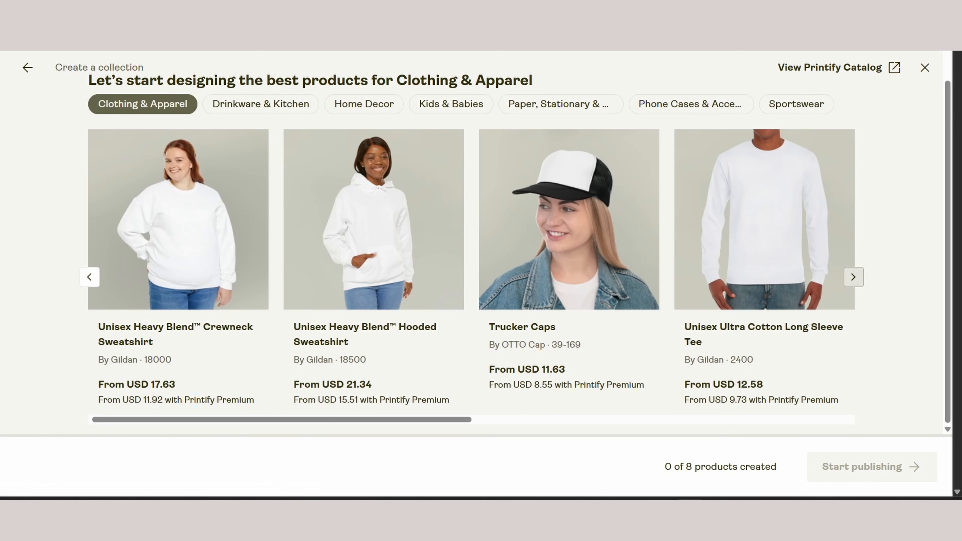
scroll(569, 277, left, 10)
scroll(374, 235, up, 1)
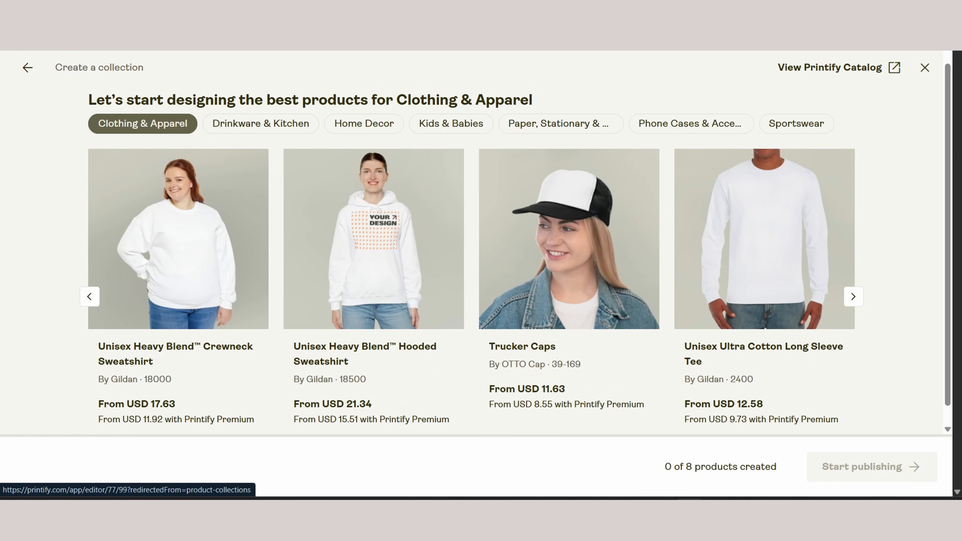
click(374, 239)
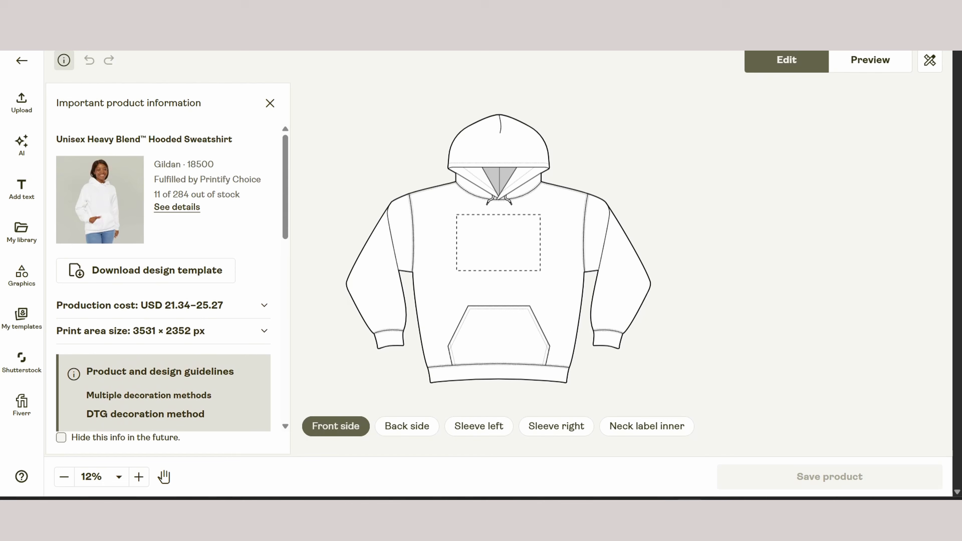
Review the hoodie's production cost, print area size and design guidelines, then close the product information
scroll(166, 279, down, 1)
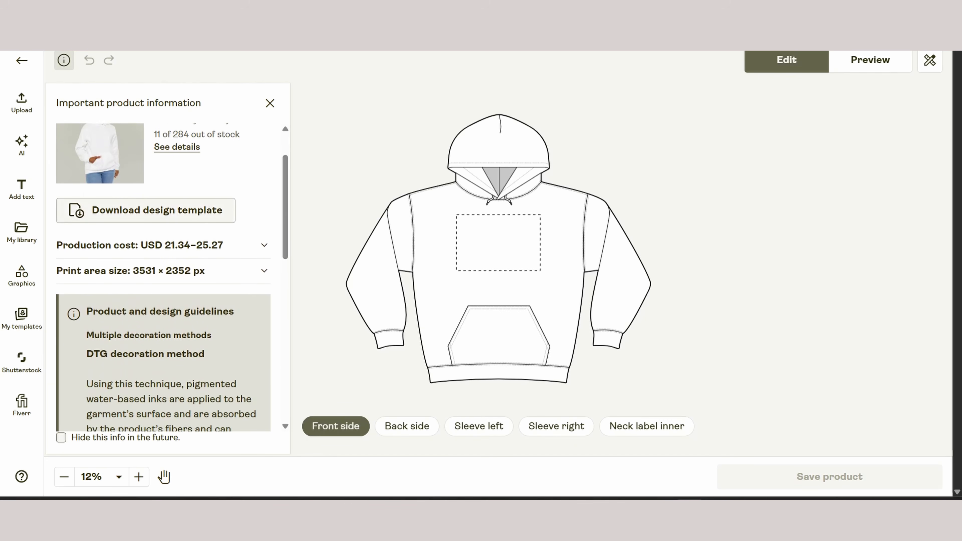
scroll(167, 278, up, 1)
scroll(166, 279, down, 6)
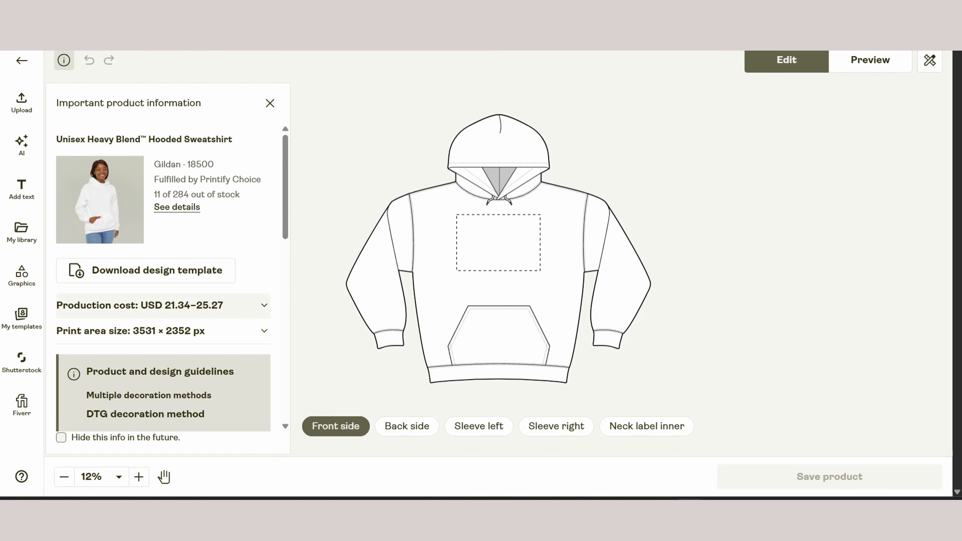
click(163, 306)
scroll(163, 305, down, 2)
click(163, 305)
scroll(163, 305, down, 2)
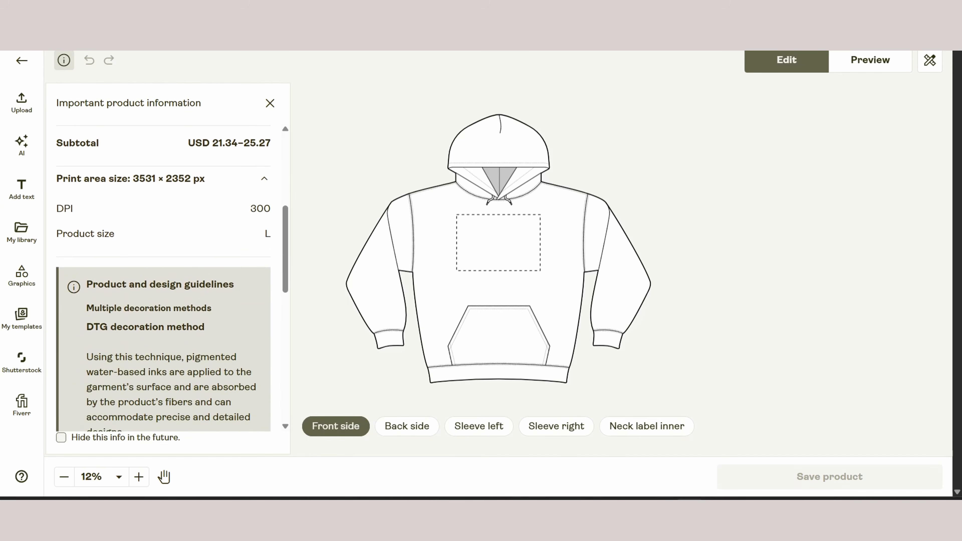
scroll(162, 276, down, 10)
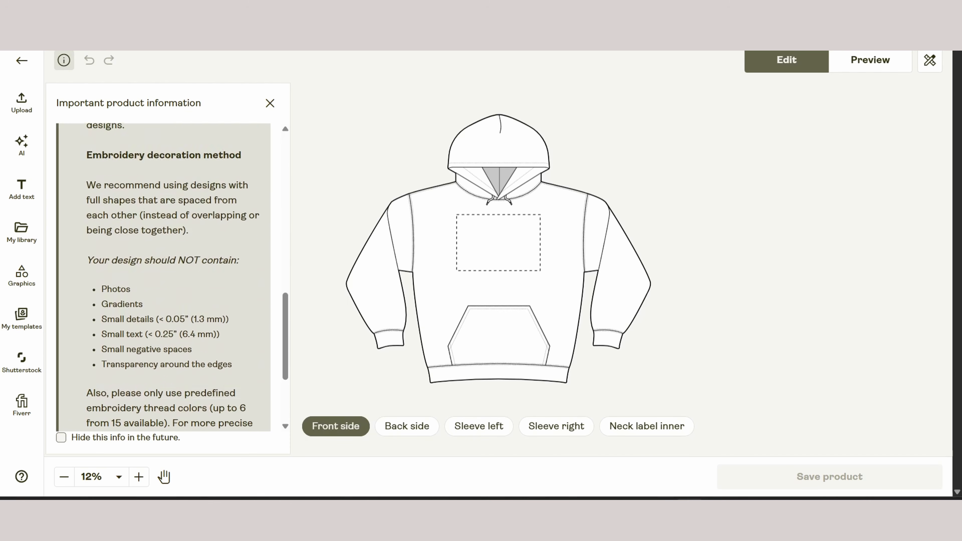
scroll(163, 277, up, 5)
click(271, 103)
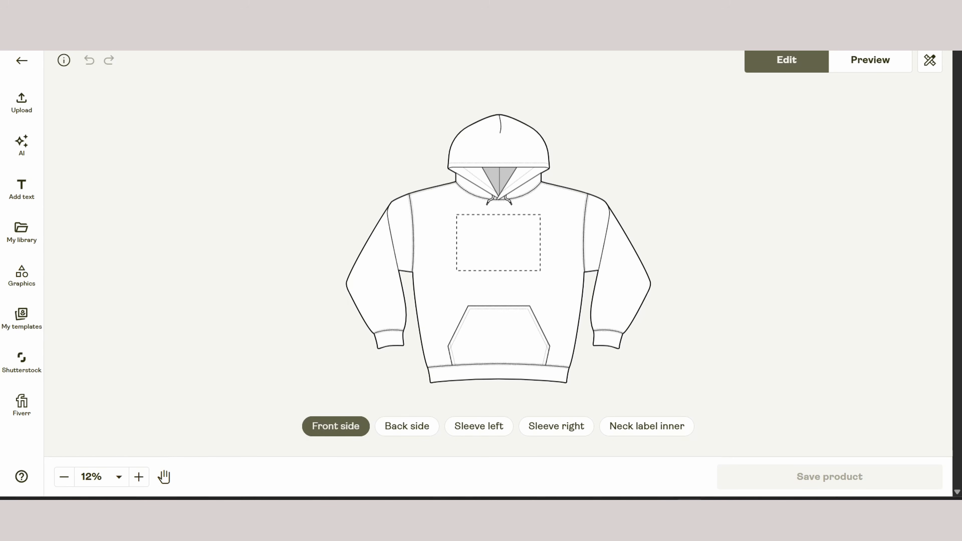
Look through the hoodie's other print areas: back side, both sleeves and inner neck label
click(407, 426)
click(479, 426)
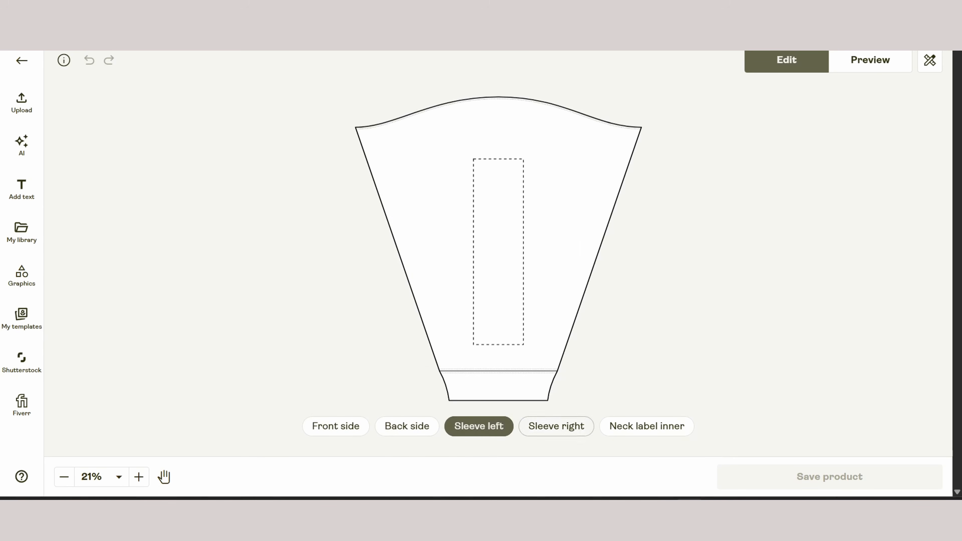
click(556, 426)
click(647, 426)
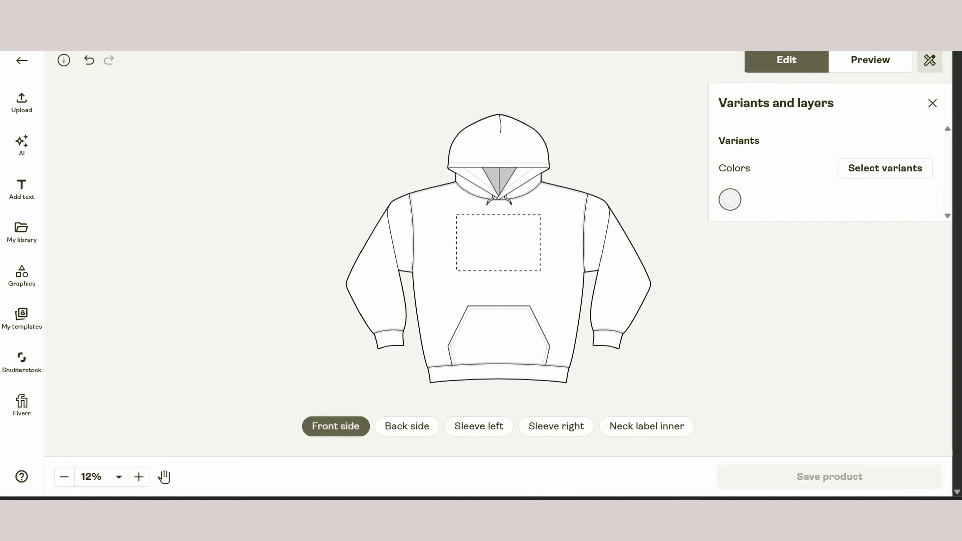
Add the Red color in all sizes to the hoodie's variants and dismiss the variants tip
click(886, 168)
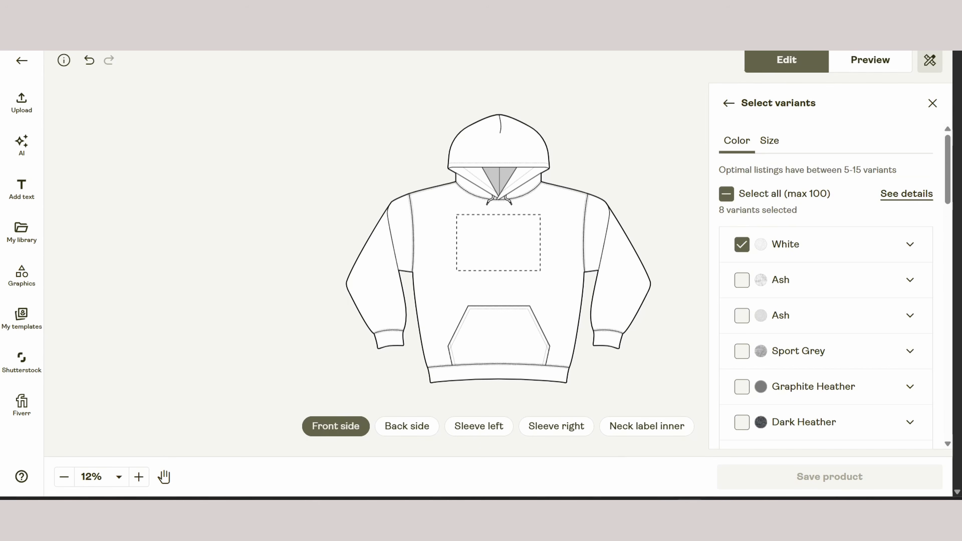
scroll(871, 349, down, 5)
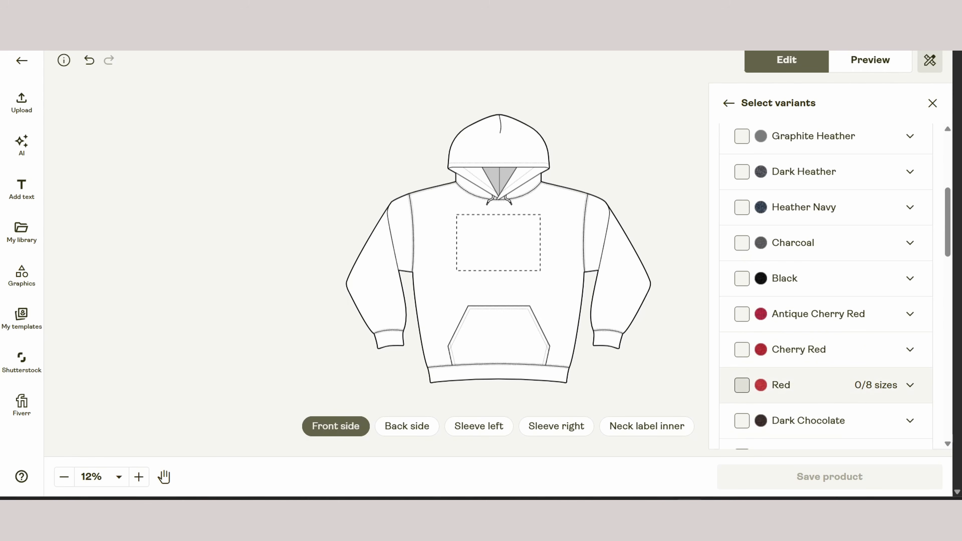
click(742, 385)
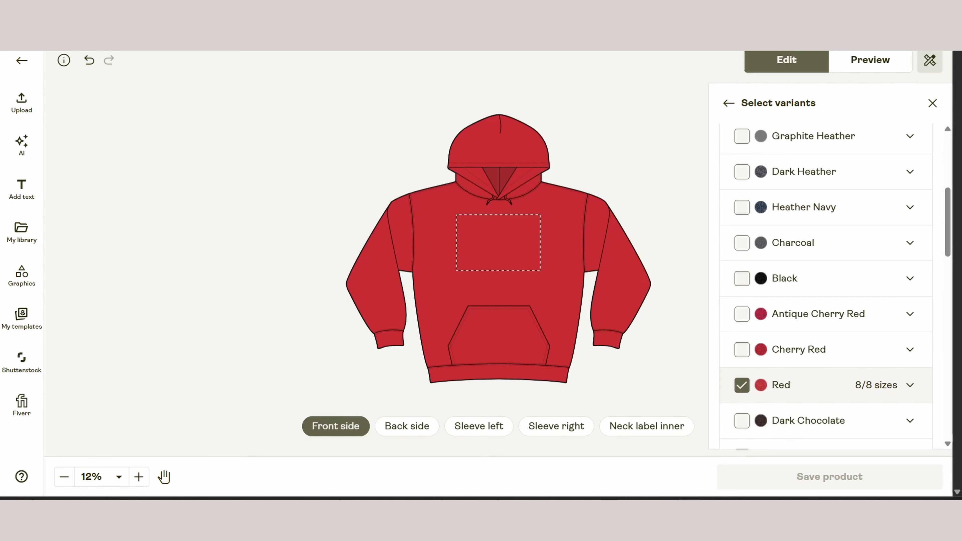
click(910, 385)
scroll(848, 224, down, 13)
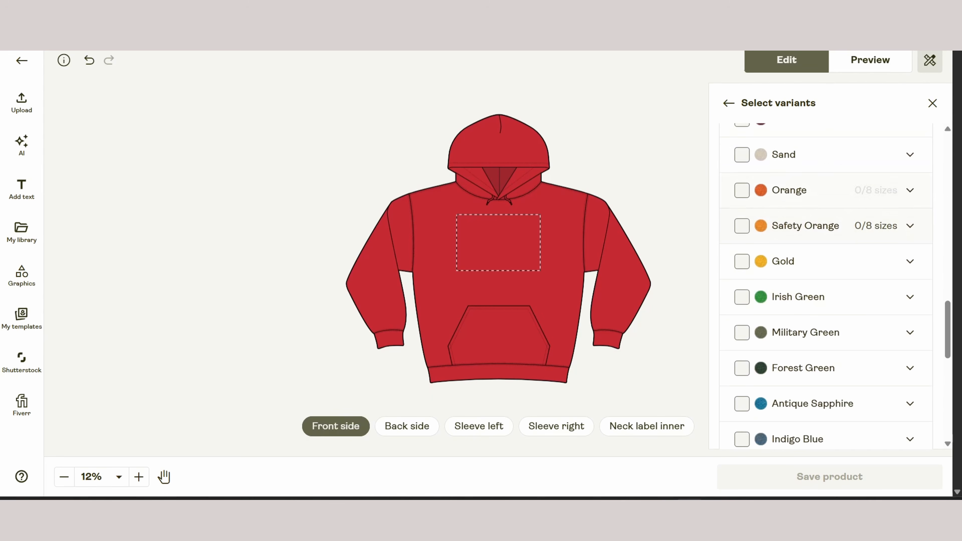
scroll(848, 220, down, 3)
scroll(848, 219, down, 5)
click(933, 103)
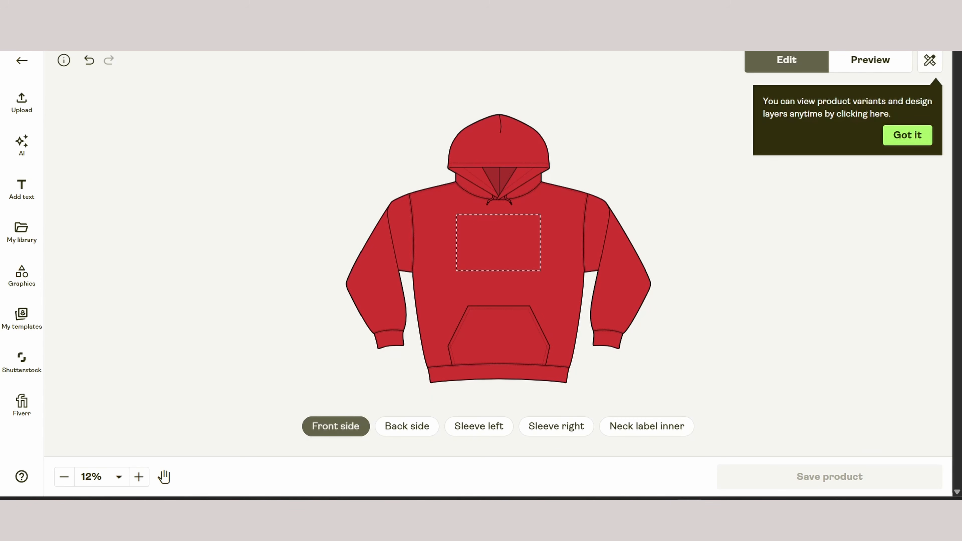
click(908, 135)
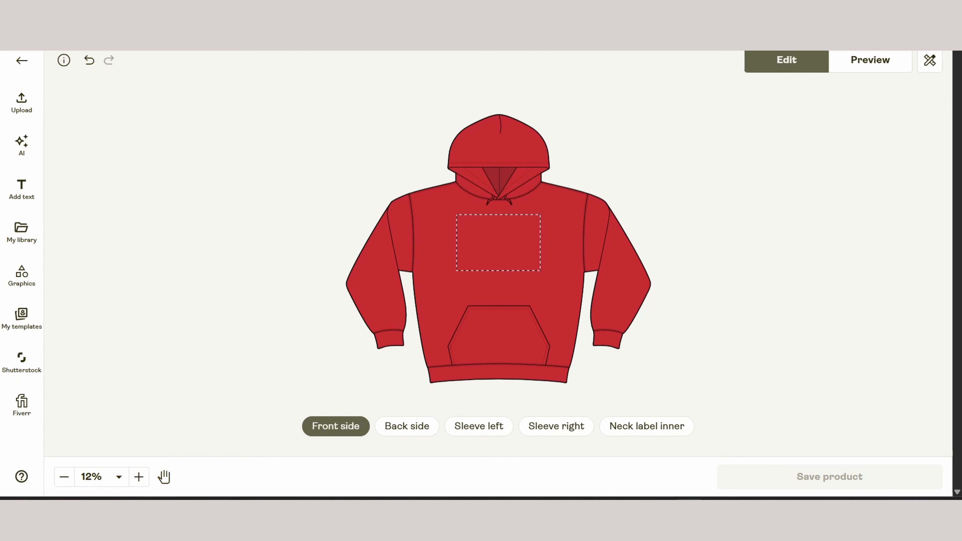
Upload the Supercar logo to the hoodie's front, shrink it and place it in the print area's upper-right corner
click(22, 103)
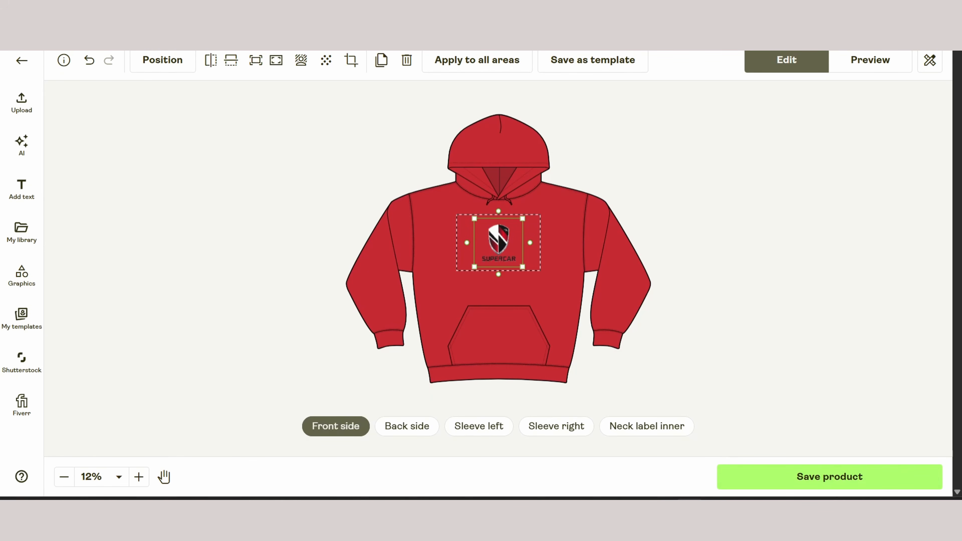
drag(474, 267, 527, 229)
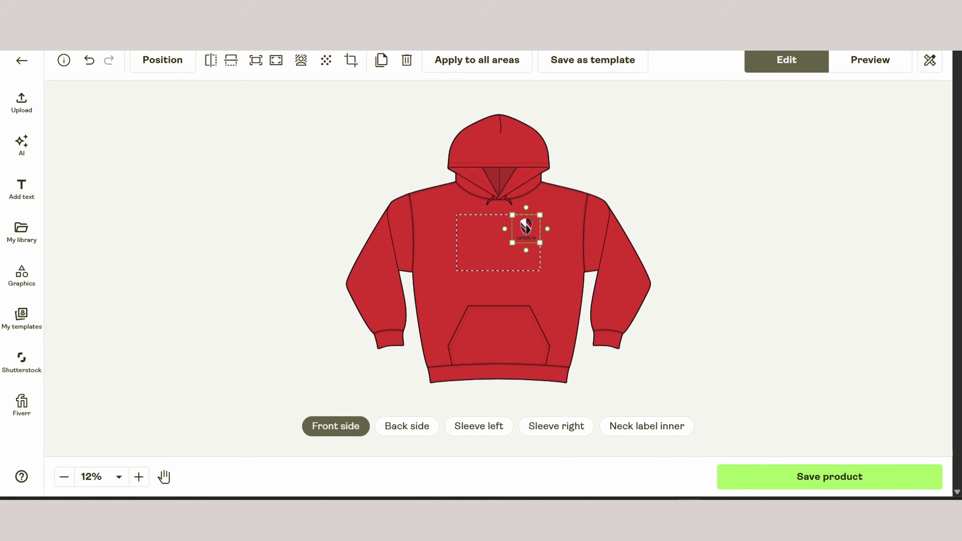
Add the text "SUPERCAR" in the Anton font to the hoodie's back side
click(406, 426)
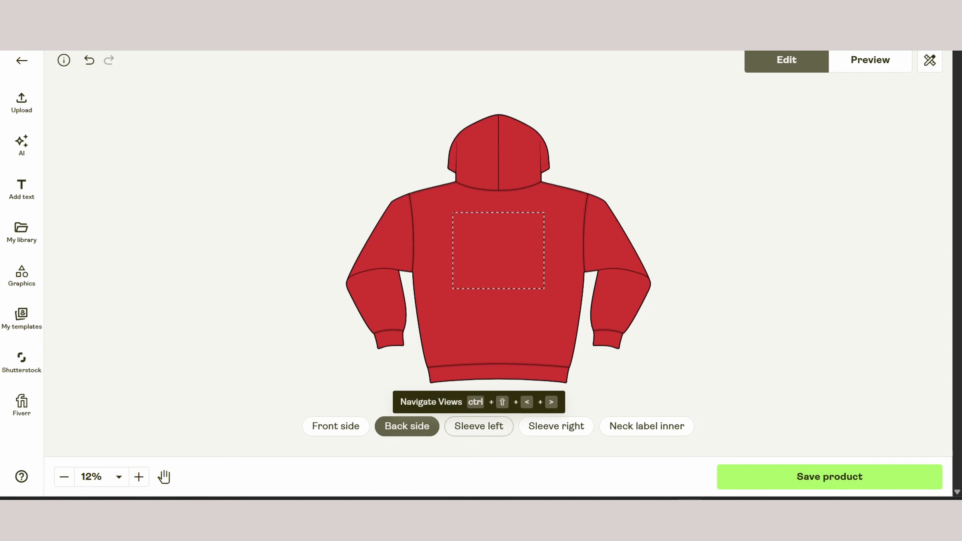
click(22, 189)
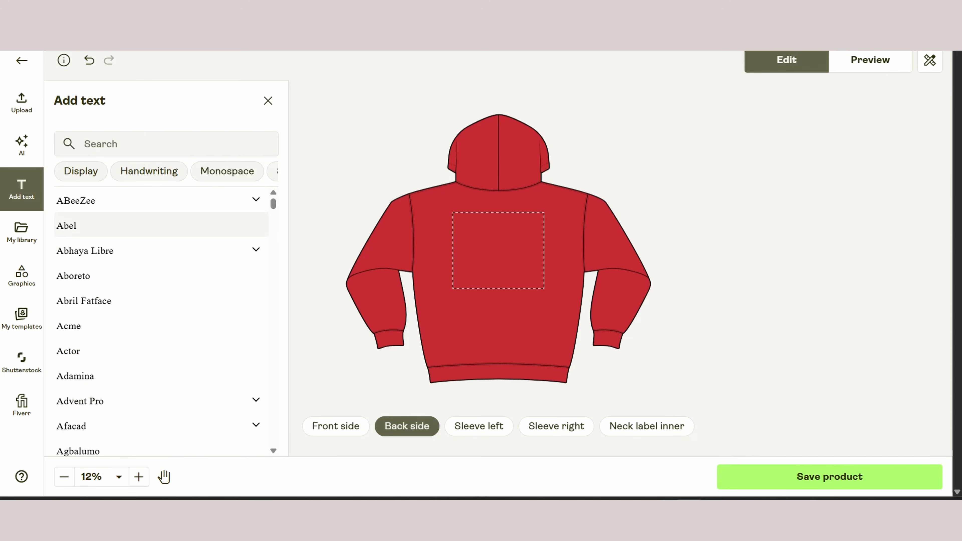
scroll(161, 276, down, 10)
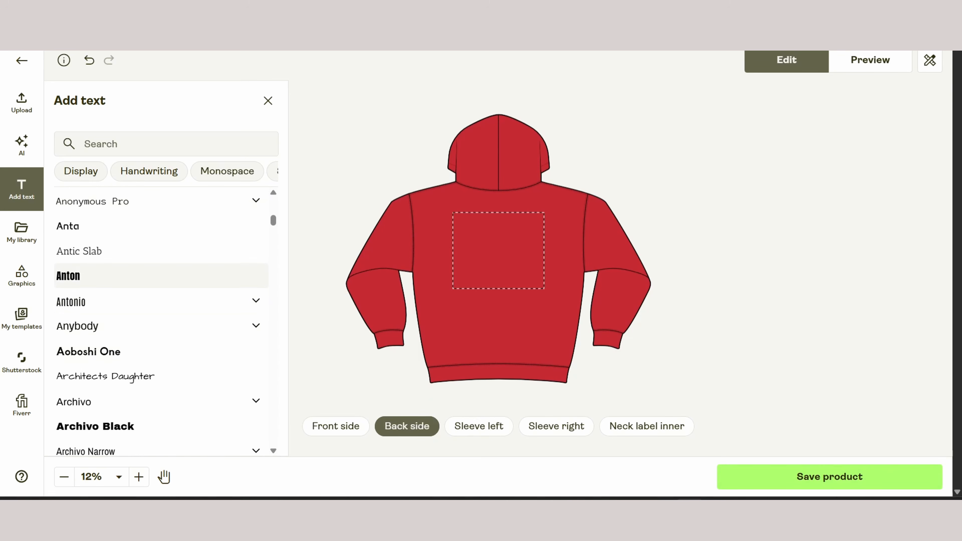
click(161, 276)
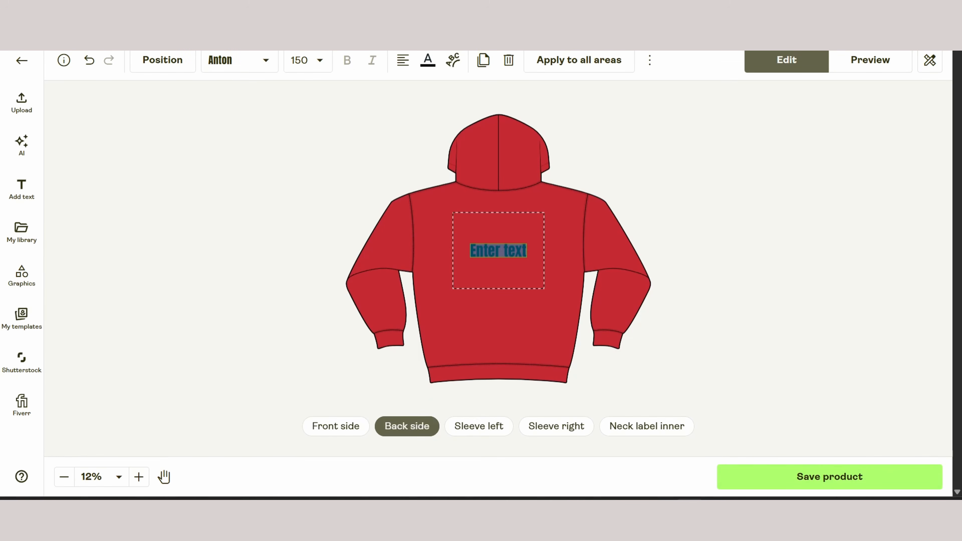
text(SUPERCAR)
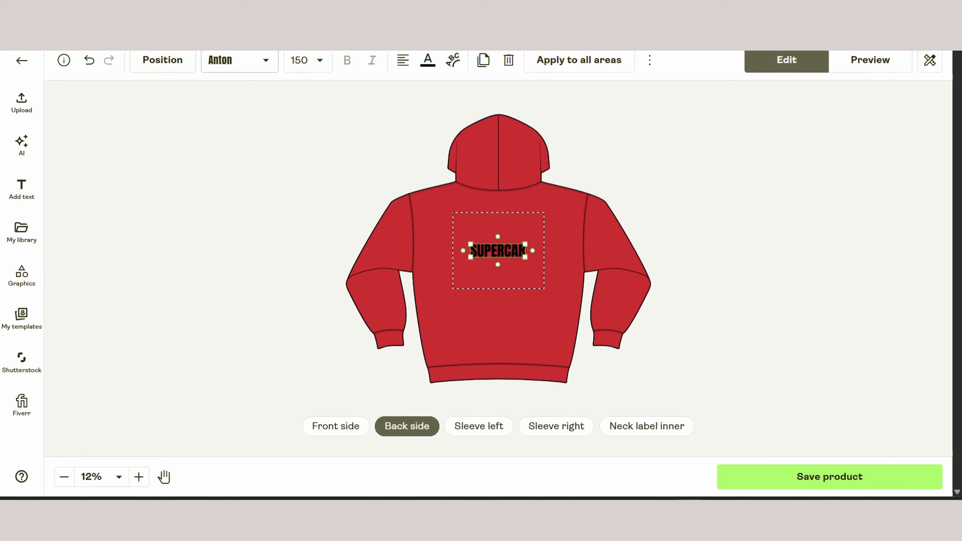
Color the SUPERCAR text white, enlarge it to about size 206 and center it in the upper back print area
click(427, 60)
click(436, 94)
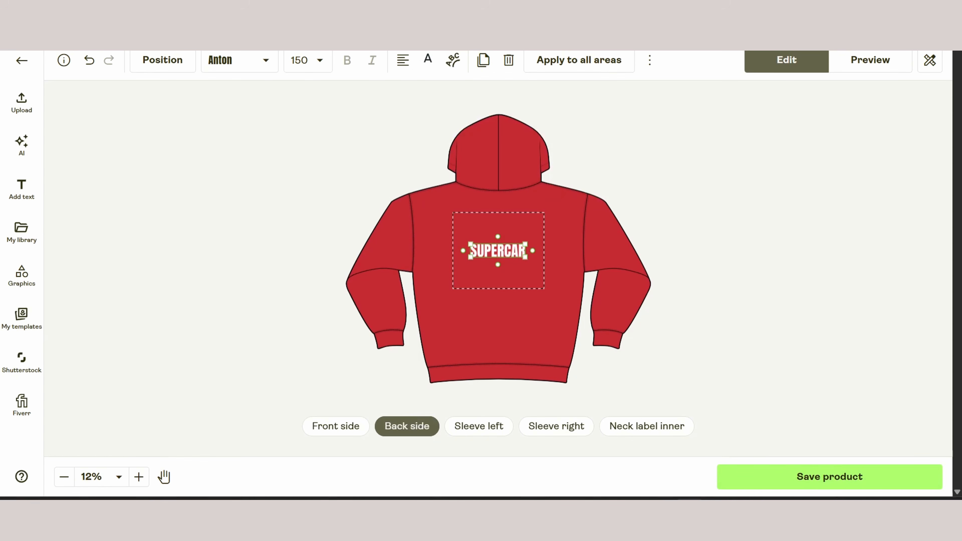
drag(525, 244, 544, 239)
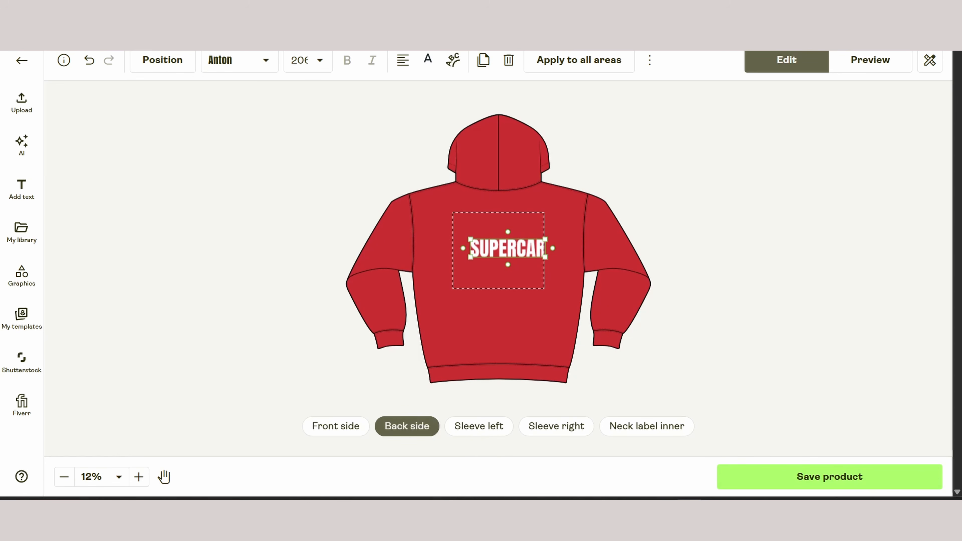
drag(499, 234, 499, 227)
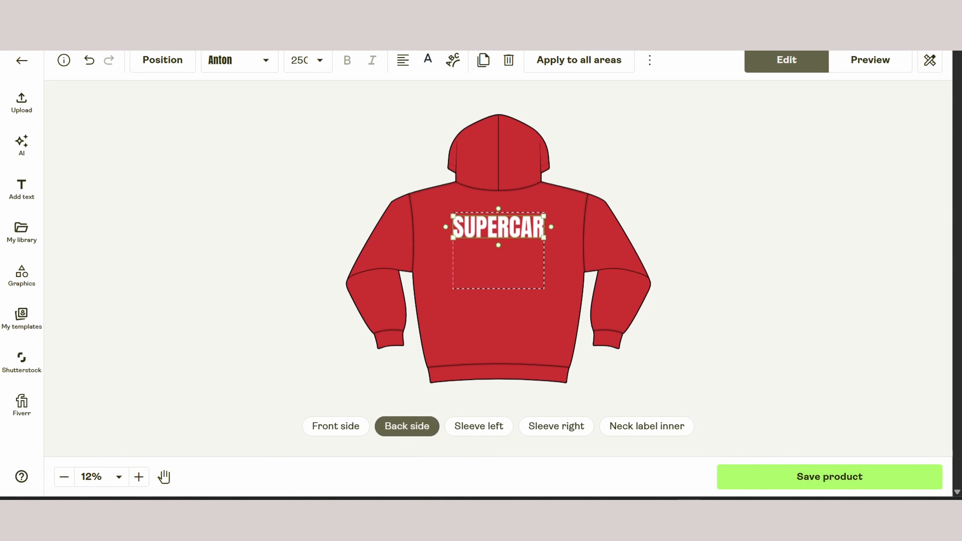
Add the Supercar logo from the library to the inner neck label and shrink it within the print area
click(647, 426)
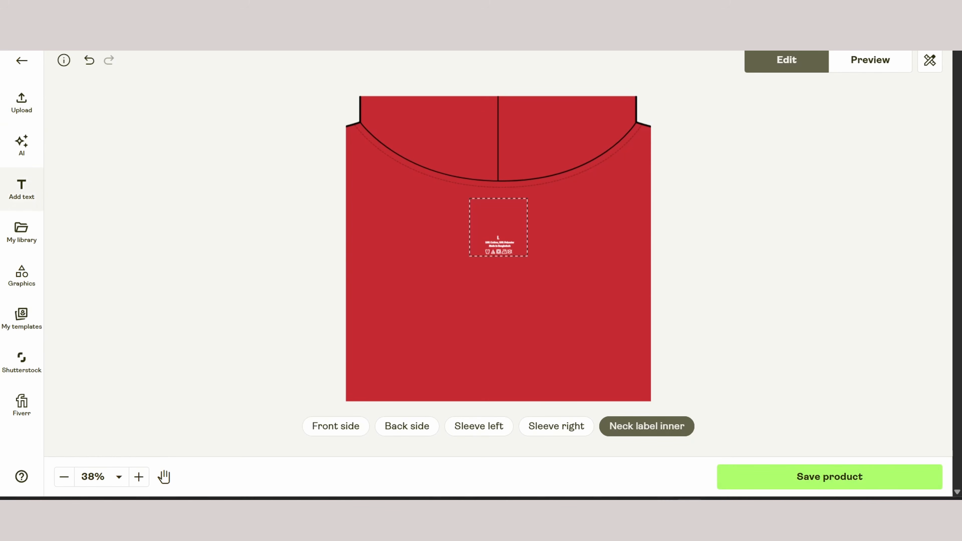
click(21, 230)
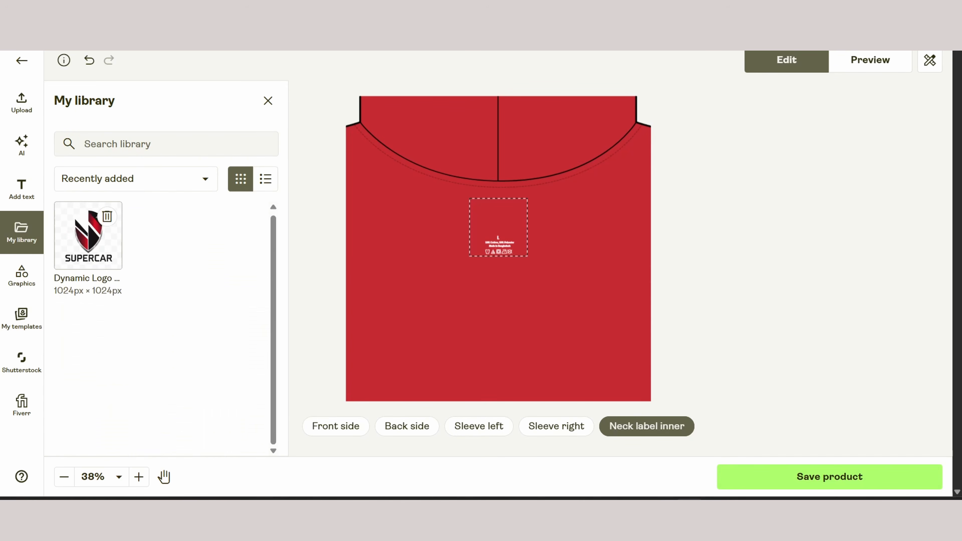
click(88, 235)
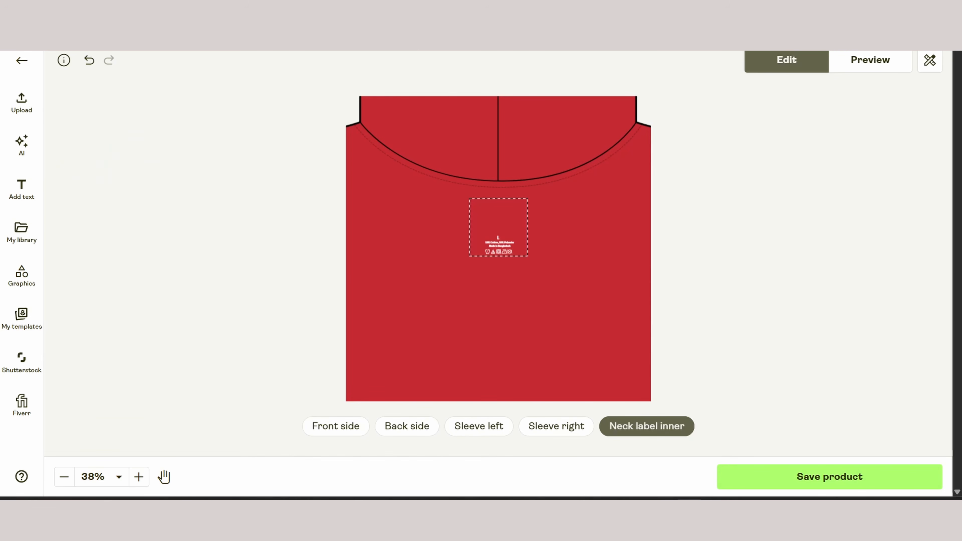
drag(527, 257, 514, 243)
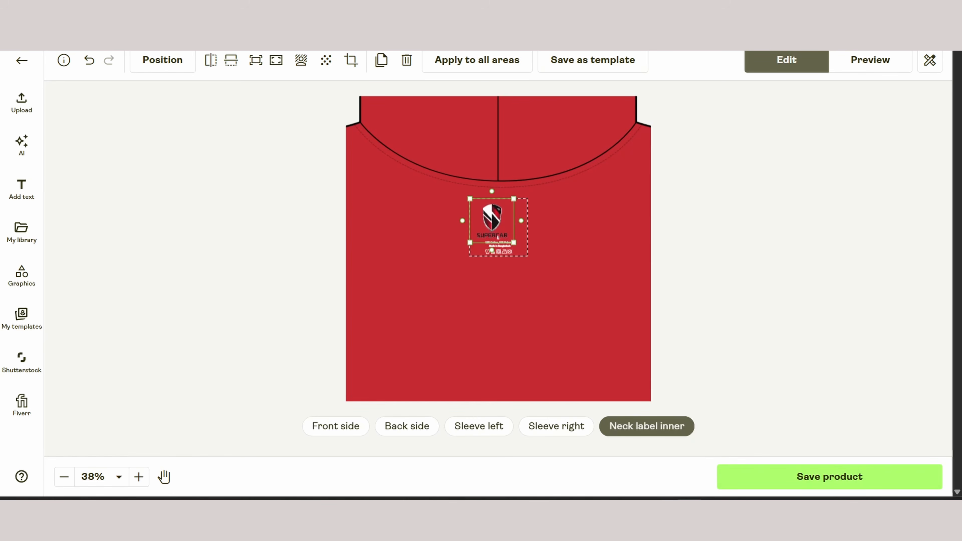
Preview the hoodie mockups in the Back, Back 2, Folded, Front Collar Closeup and Person 1 views
click(870, 59)
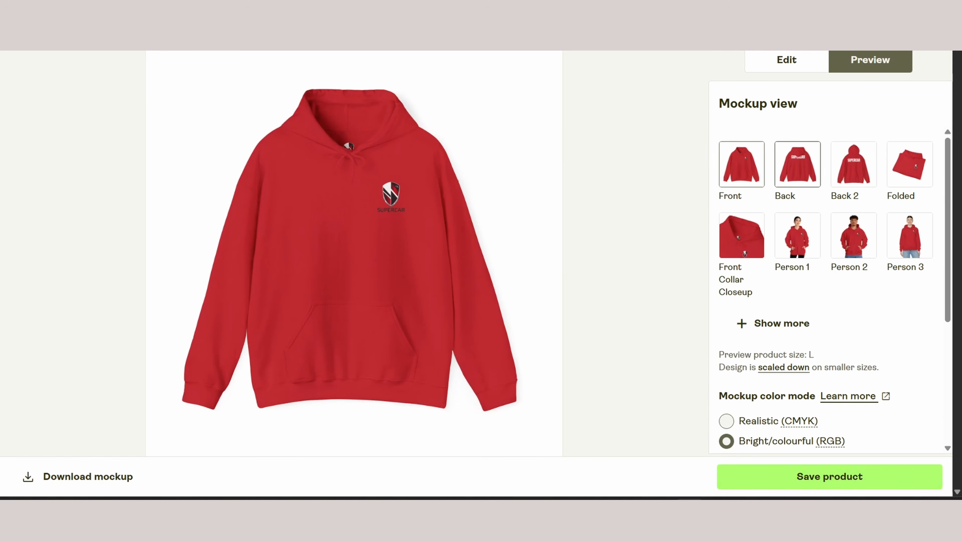
click(798, 164)
click(854, 164)
click(910, 164)
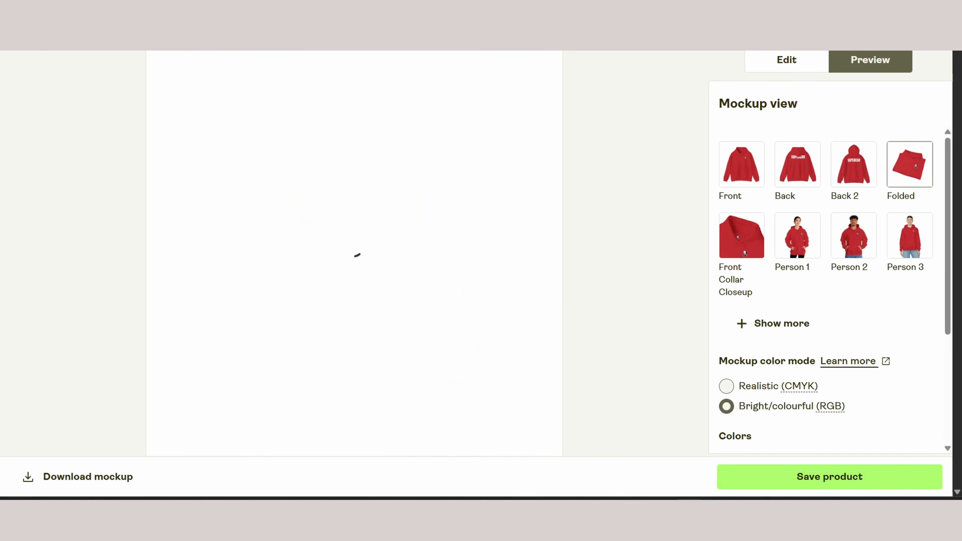
click(742, 235)
click(798, 235)
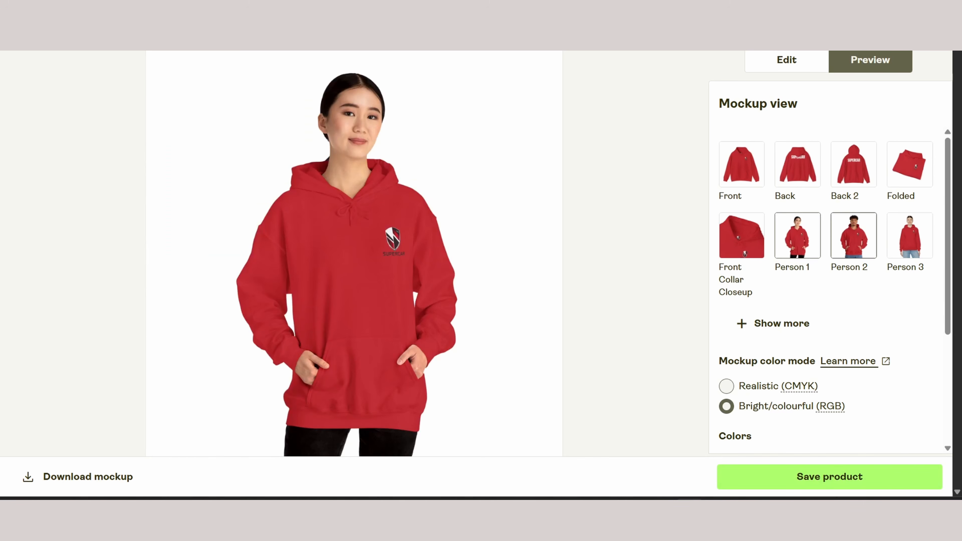
Preview the red hoodie mockups in the Person 2 and Person 3 views
click(854, 235)
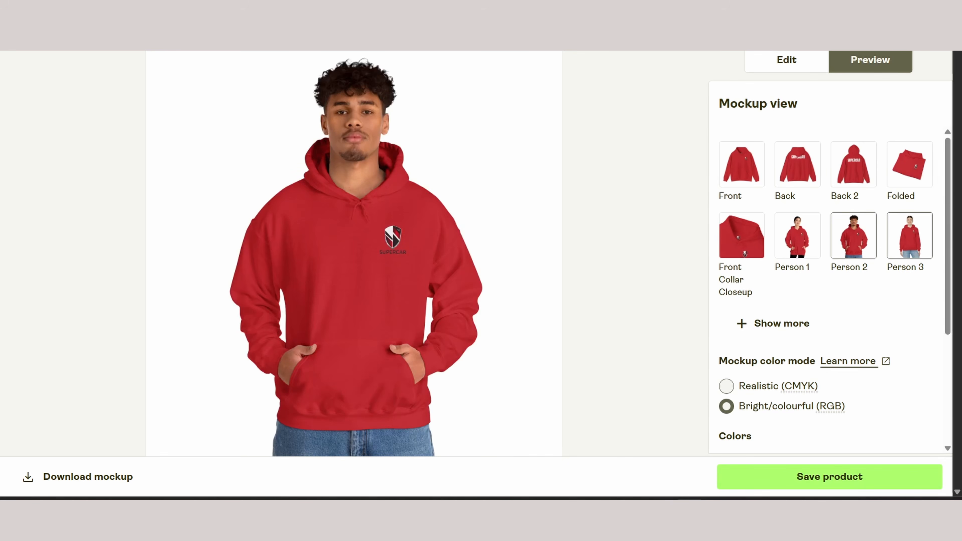
click(910, 236)
Compare the Realistic (CMYK) and Bright/colourful (RGB) mockup color modes, using the hoodie's Front view
scroll(829, 288, down, 3)
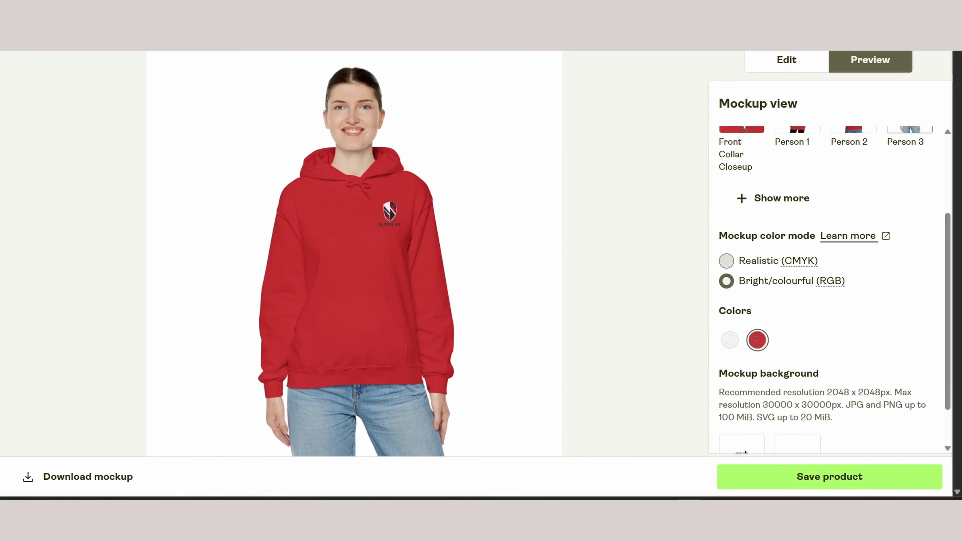
click(726, 261)
mouse_move(799, 261)
scroll(795, 262, up, 2)
click(741, 163)
scroll(776, 261, down, 1)
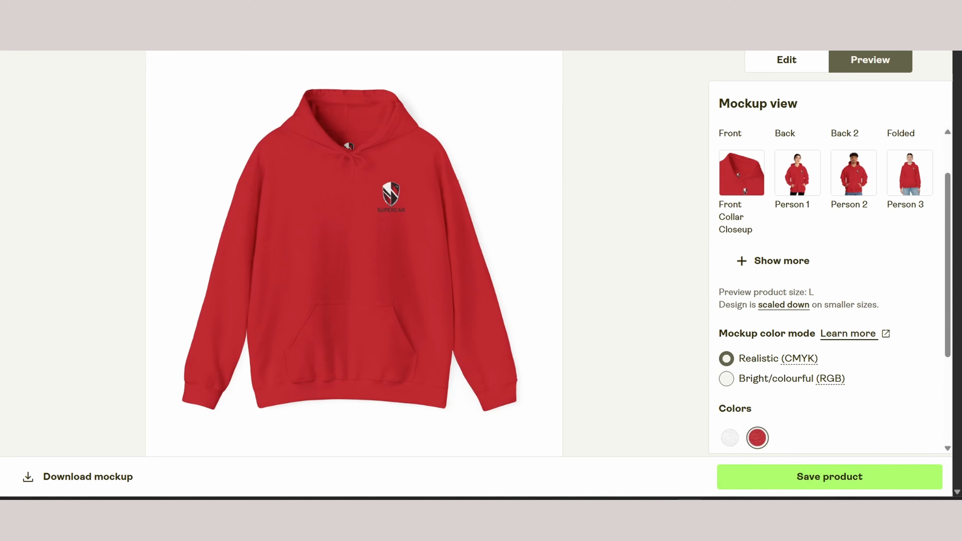
click(726, 379)
Preview the white color variant of the hoodie in the Front and Back views
scroll(825, 288, down, 2)
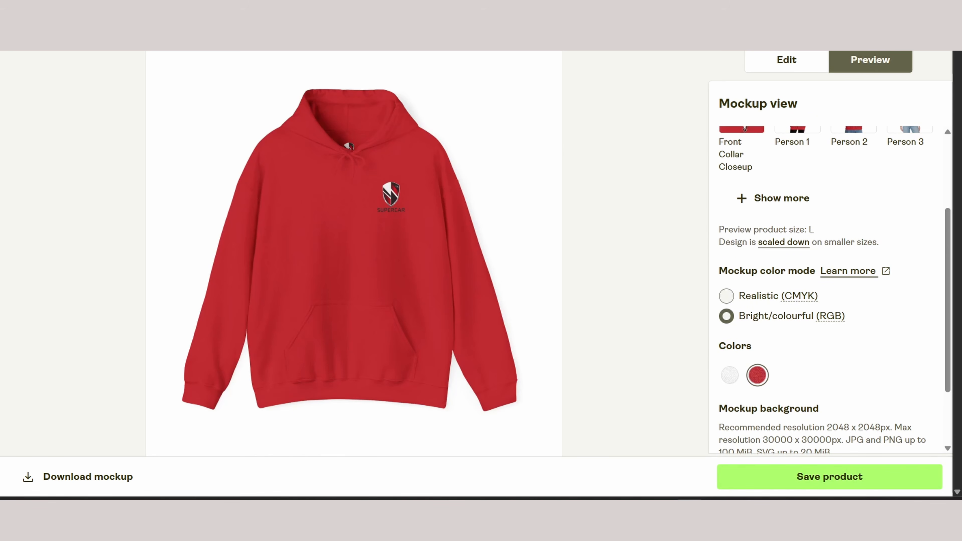
click(730, 375)
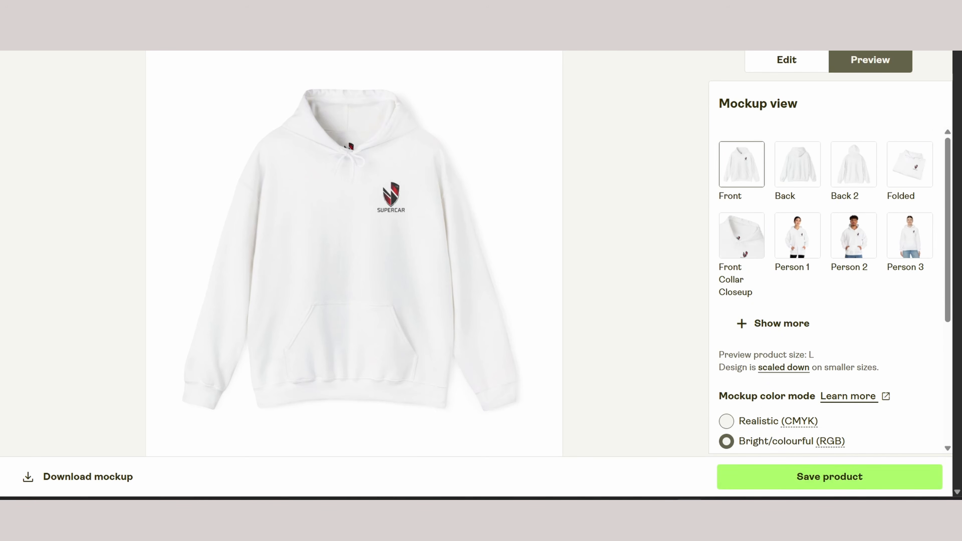
click(797, 164)
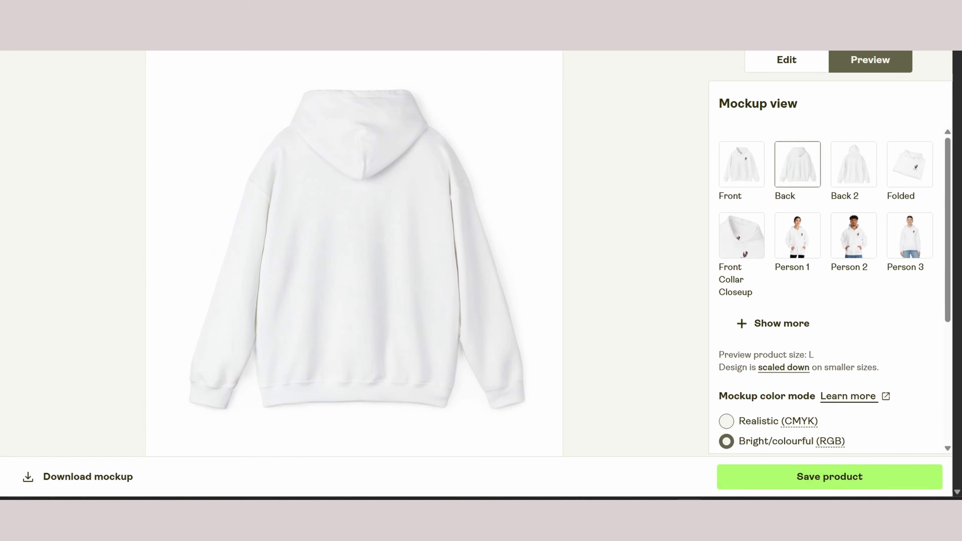
scroll(829, 288, down, 5)
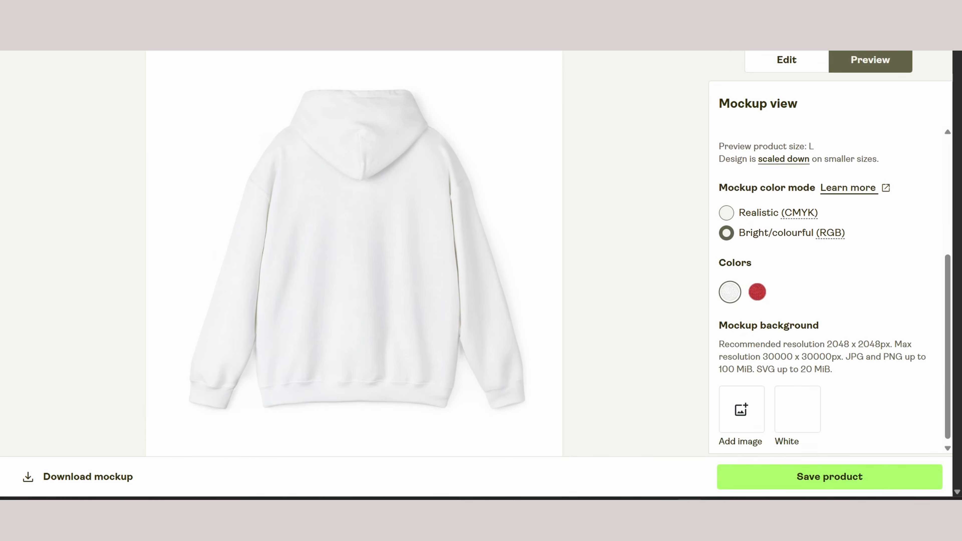
scroll(829, 289, up, 3)
scroll(830, 288, up, 2)
scroll(829, 288, down, 2)
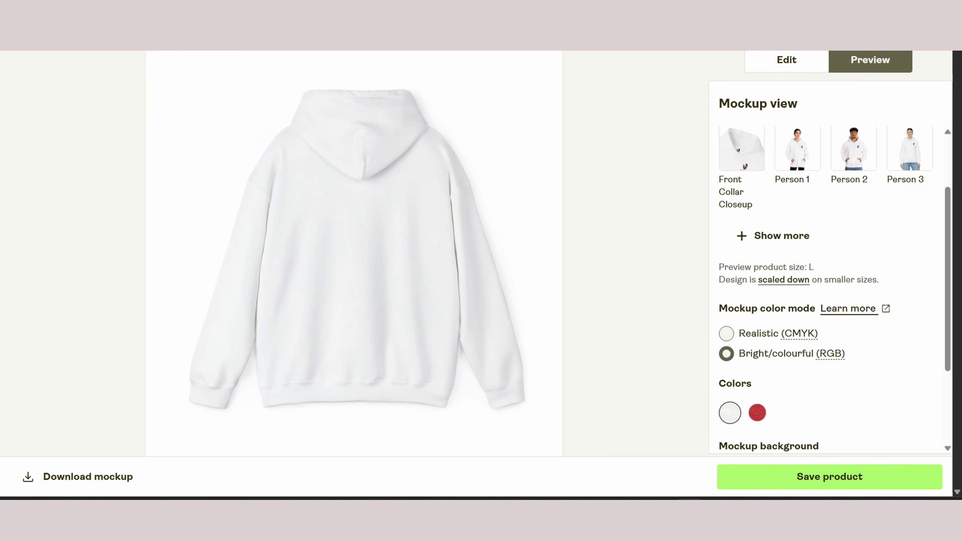
Add the Canva logo image as the mockup background and save the hoodie product
scroll(829, 289, down, 3)
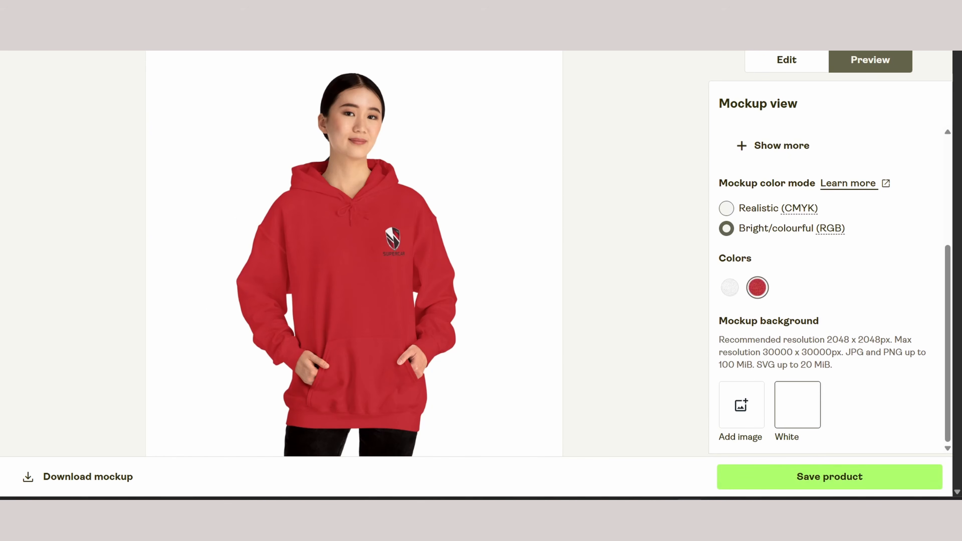
click(742, 404)
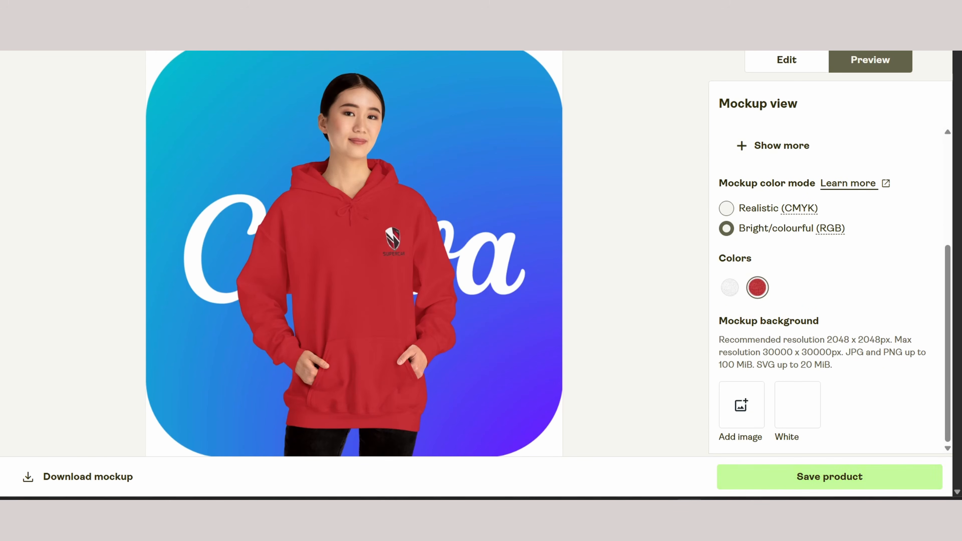
click(829, 476)
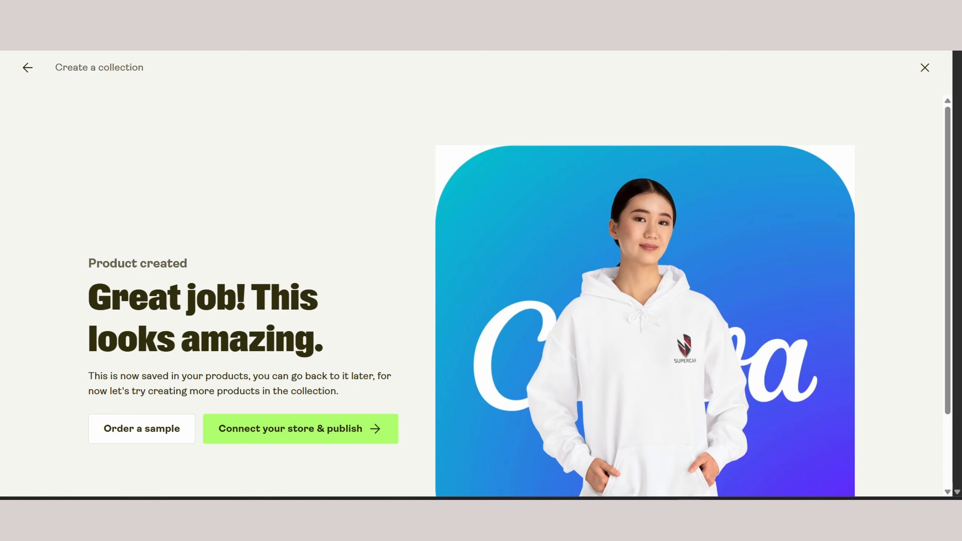
Connect the store to Etsy for publishing and grant Printify access to the Etsy account
scroll(481, 296, down, 3)
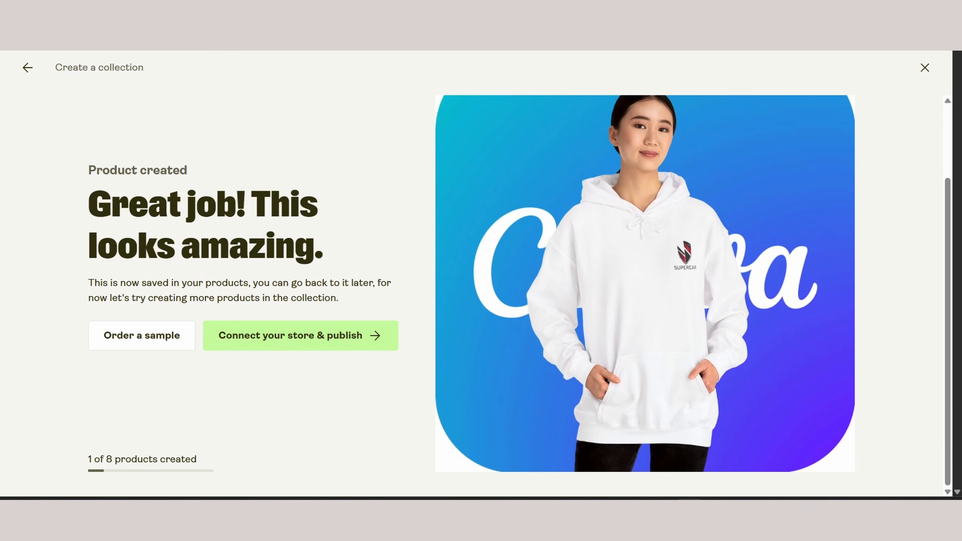
click(300, 336)
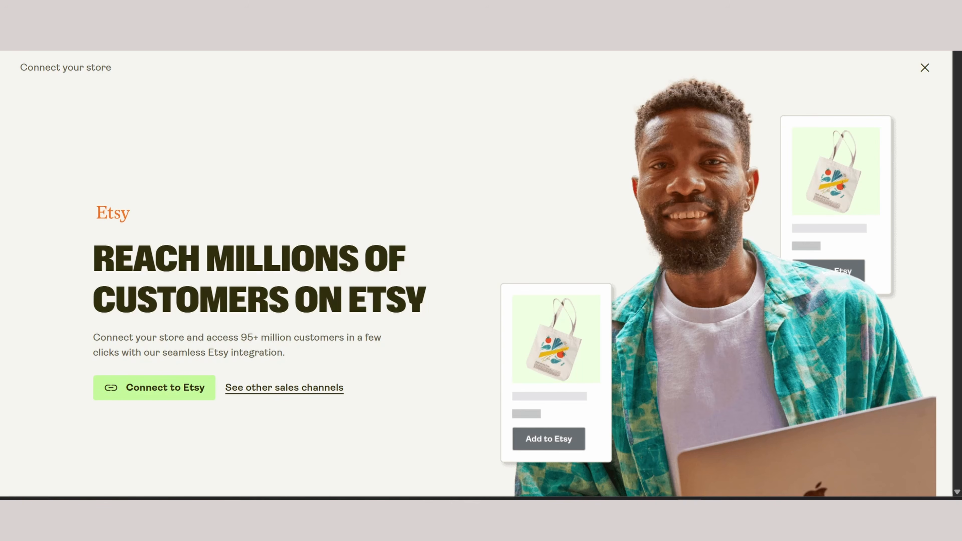
click(154, 388)
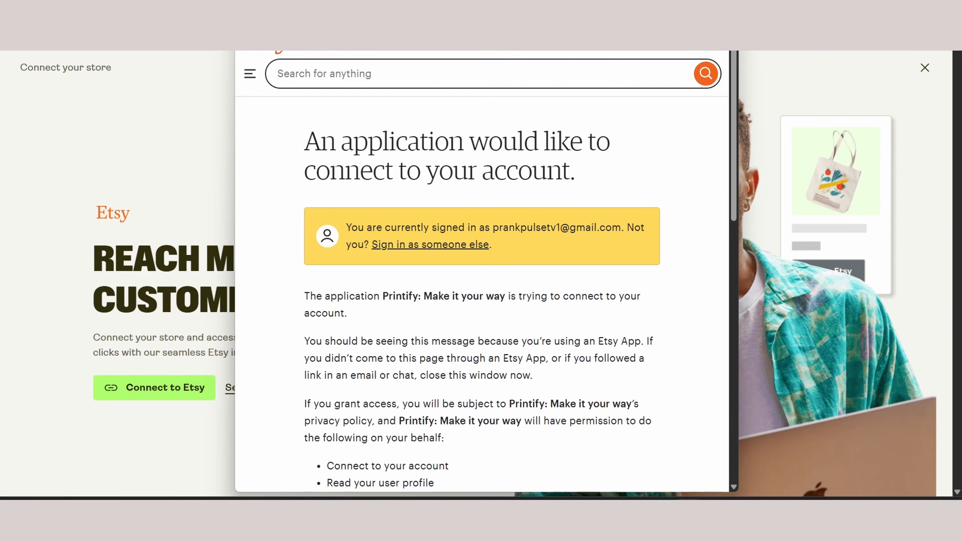
scroll(481, 271, down, 10)
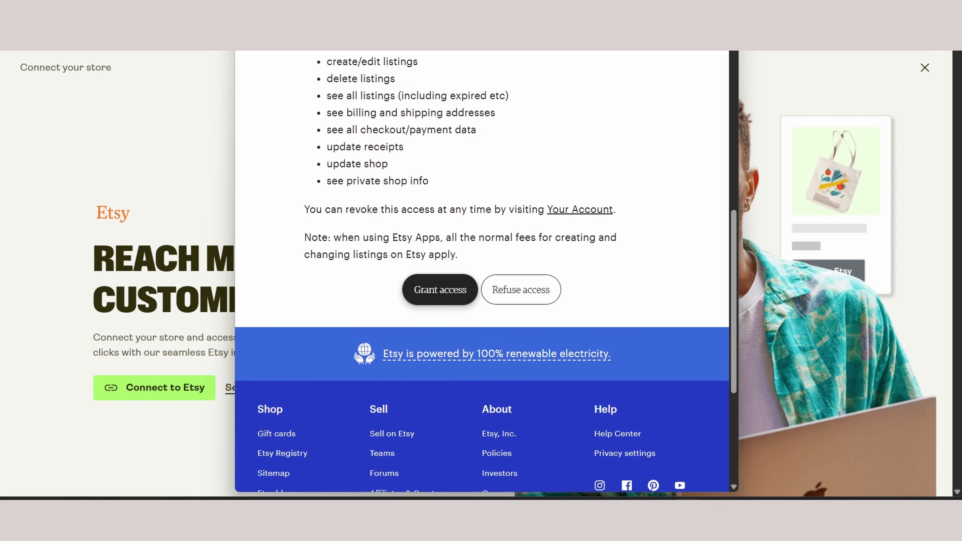
click(440, 290)
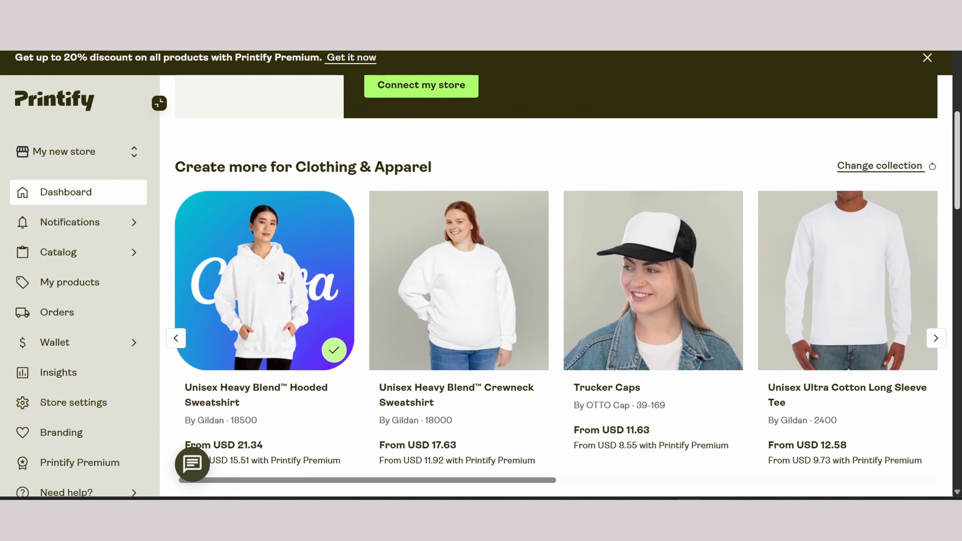
Open the new listing setup for the created Unisex Heavy Blend Hooded Sweatshirt from the Clothing & Apparel collection
scroll(563, 284, down, 3)
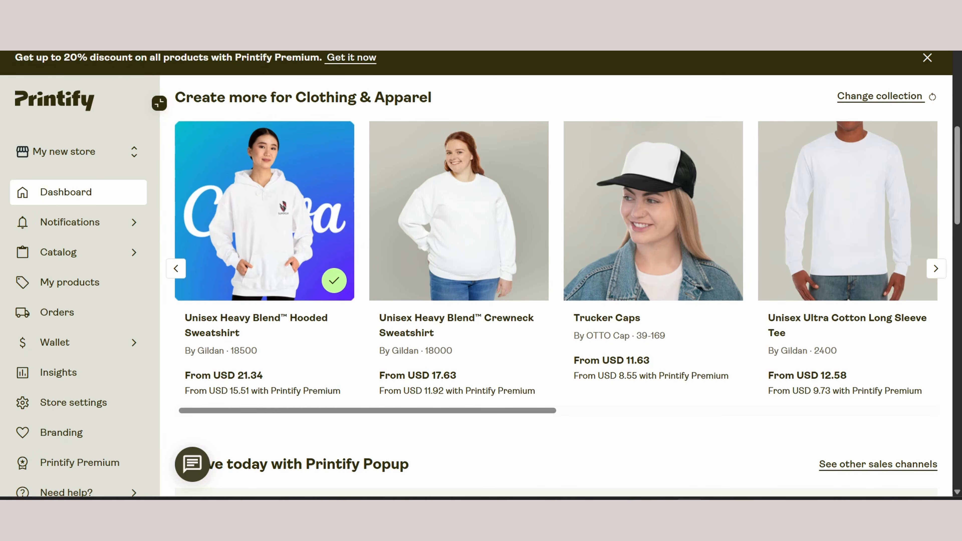
click(264, 212)
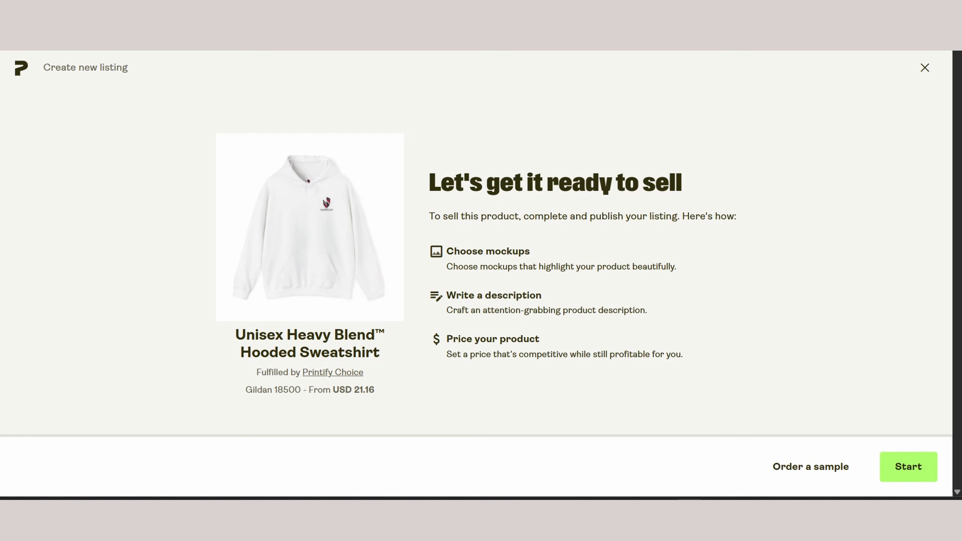